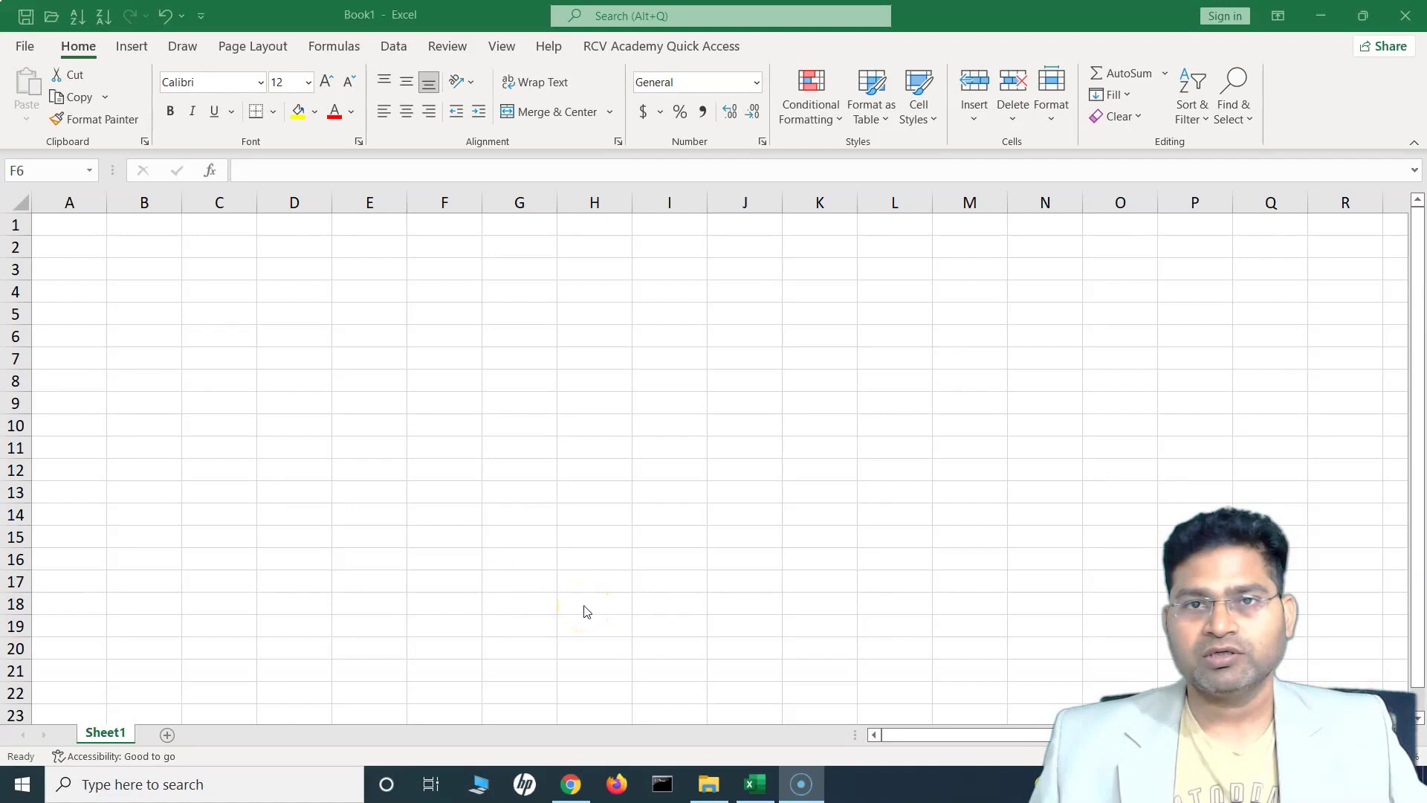
- Enter 1 in cell B3 and copy it down column B through B13
click(87, 230)
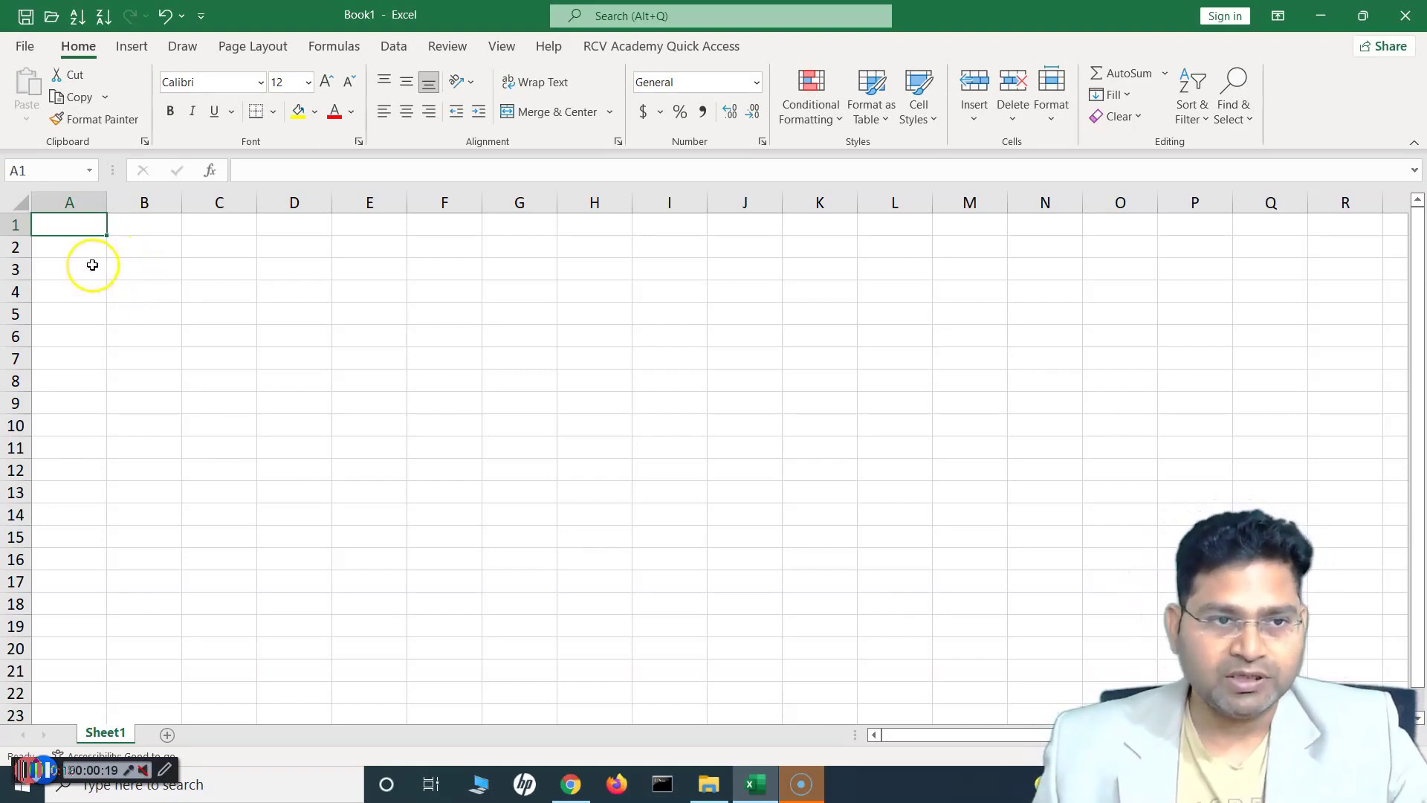
click(118, 268)
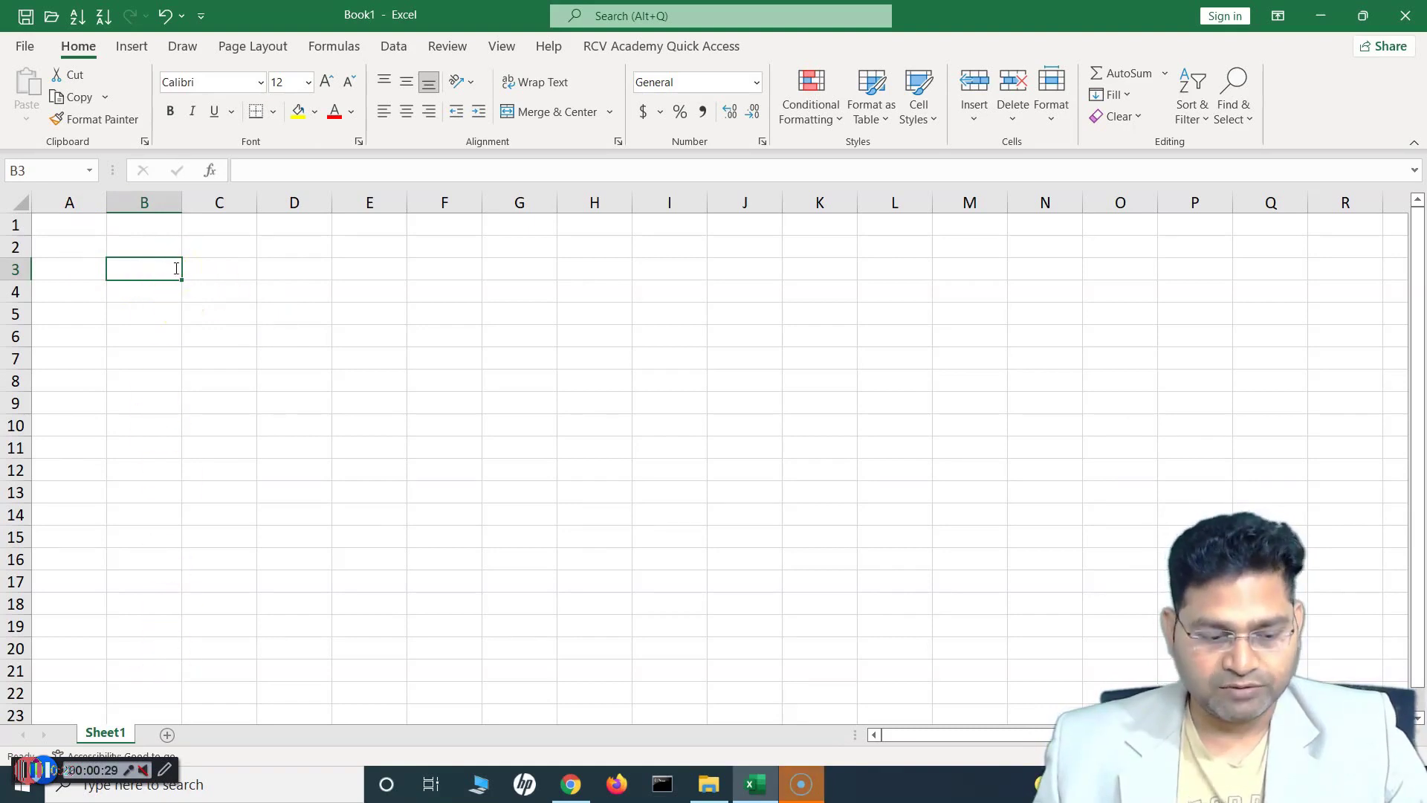
text(1)
key(Return)
scroll(176, 268, up, 3)
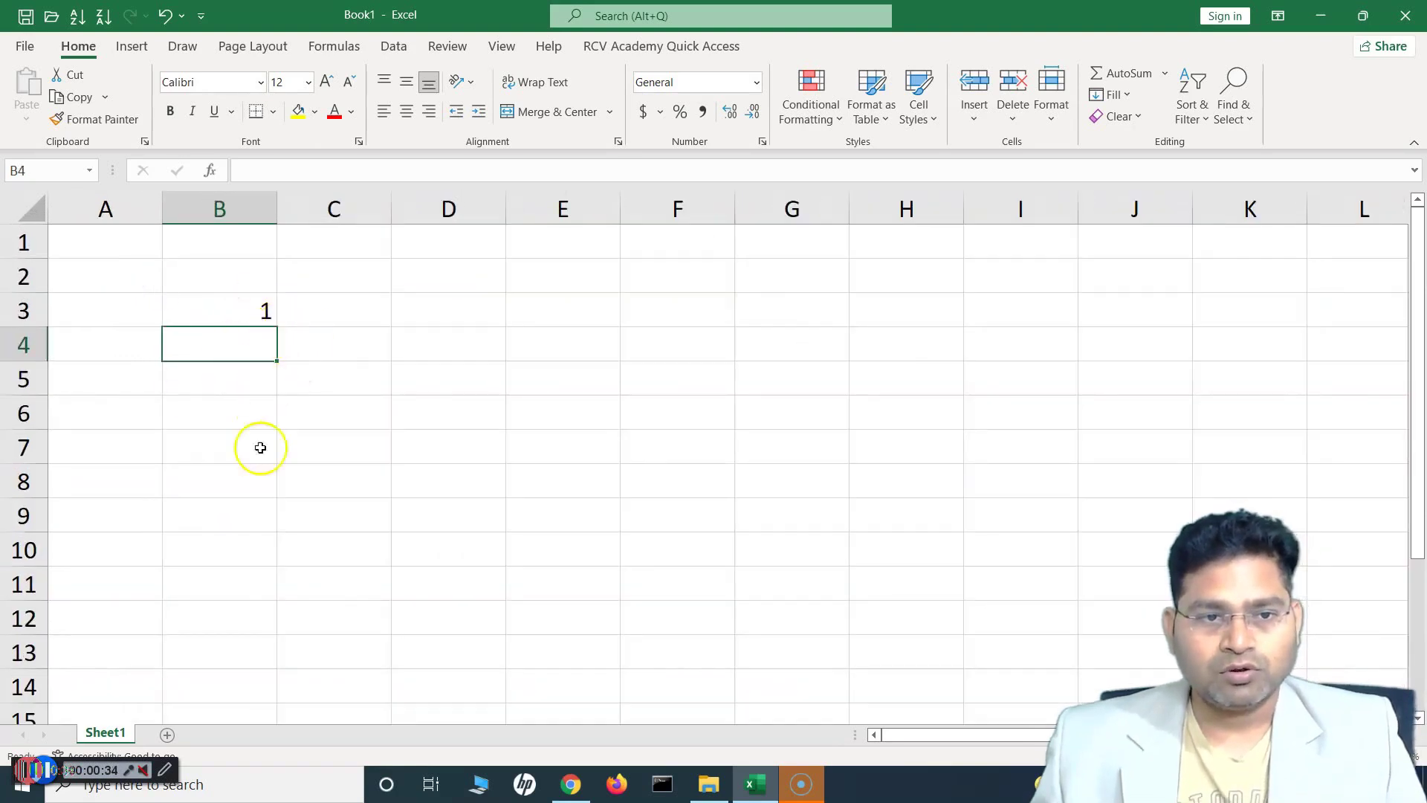
click(269, 319)
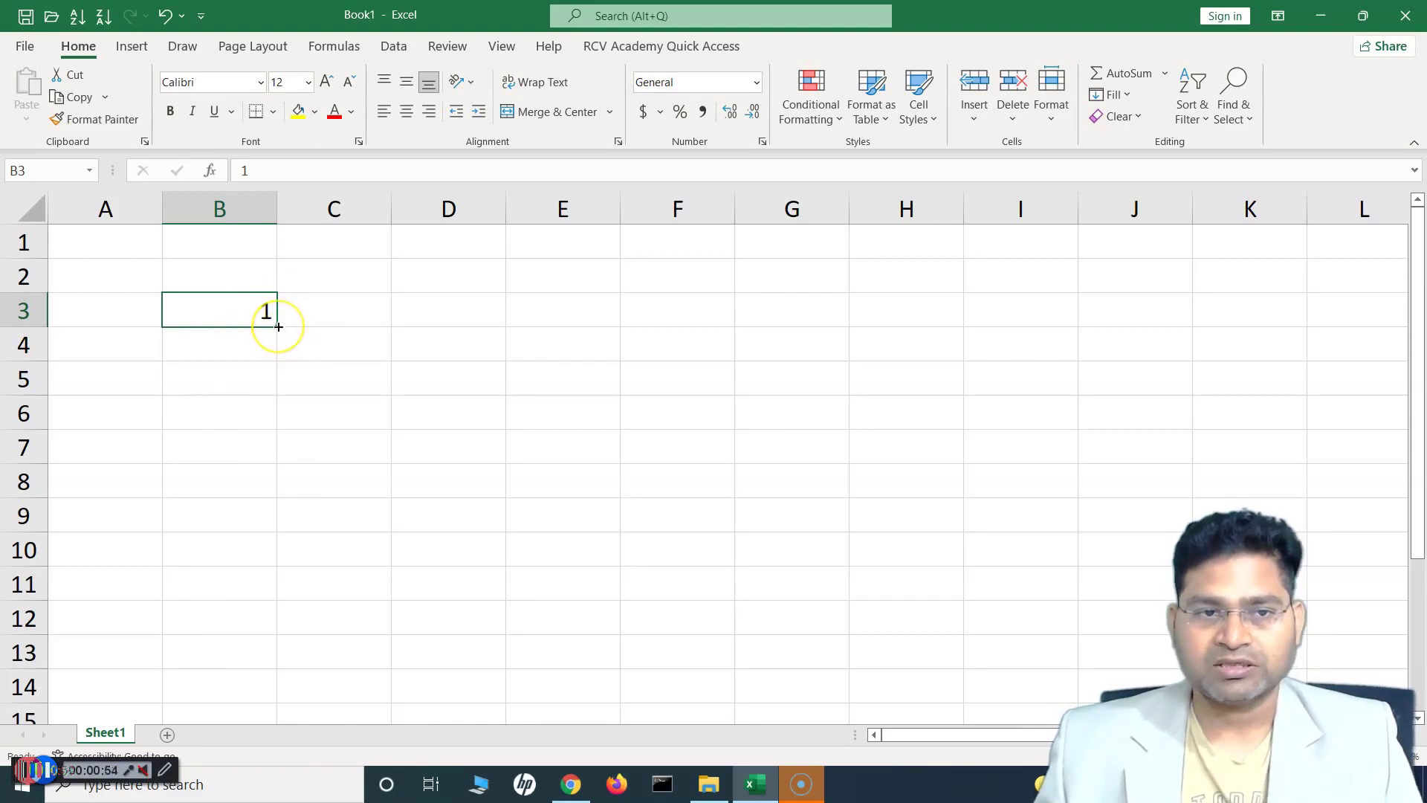
drag(278, 328, 266, 670)
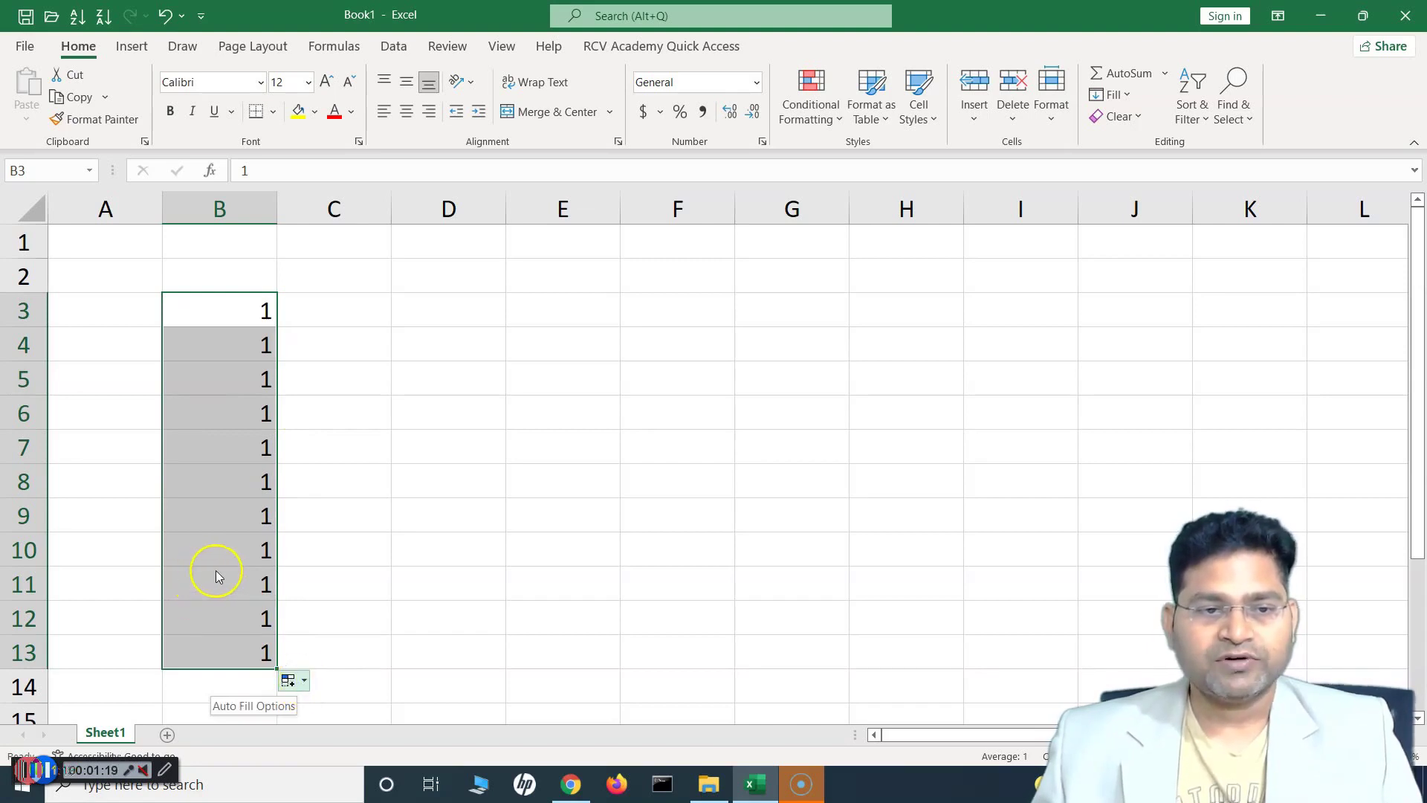
- Switch the copied cells B3:B13 to Fill Series so they count from 1 to 11
key(alt+shift+F10)
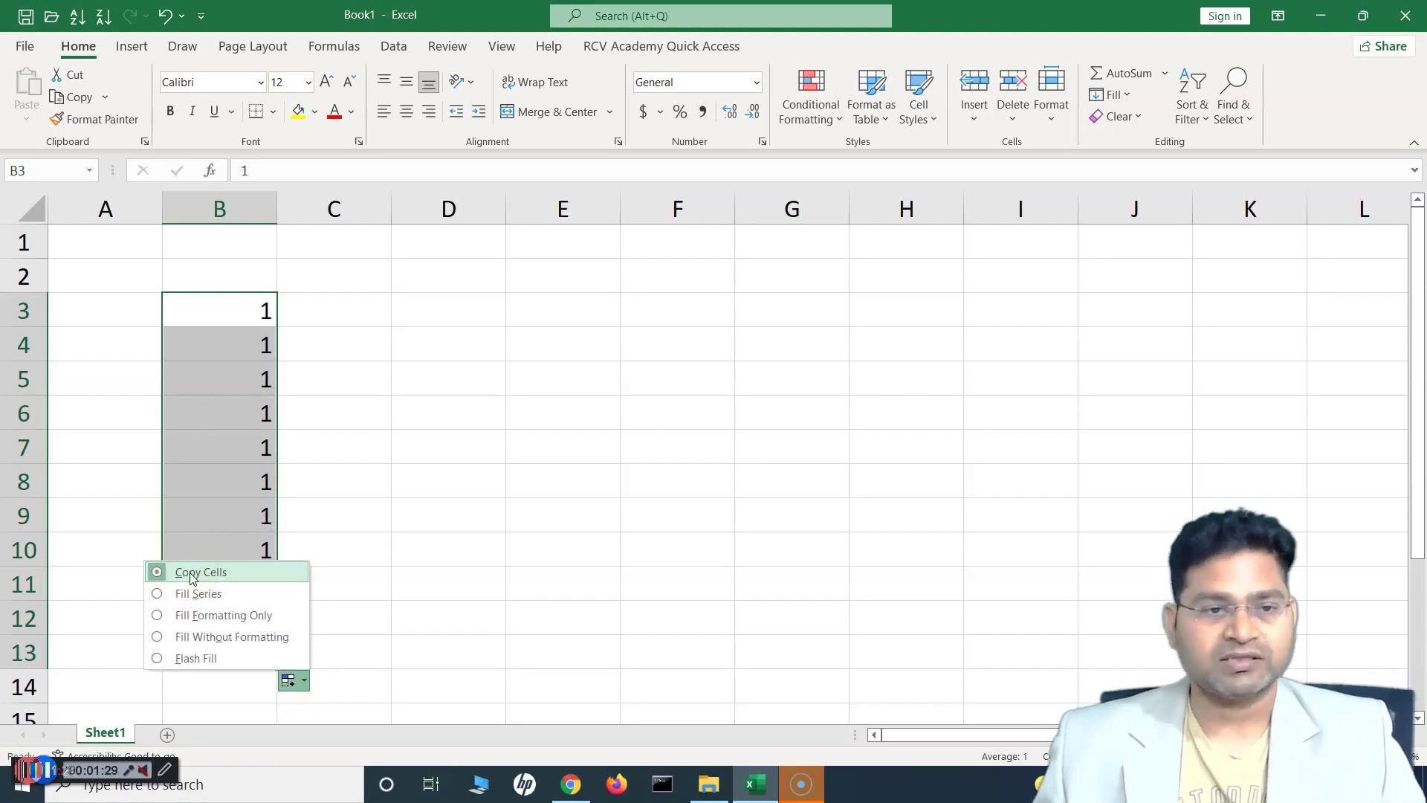
click(223, 593)
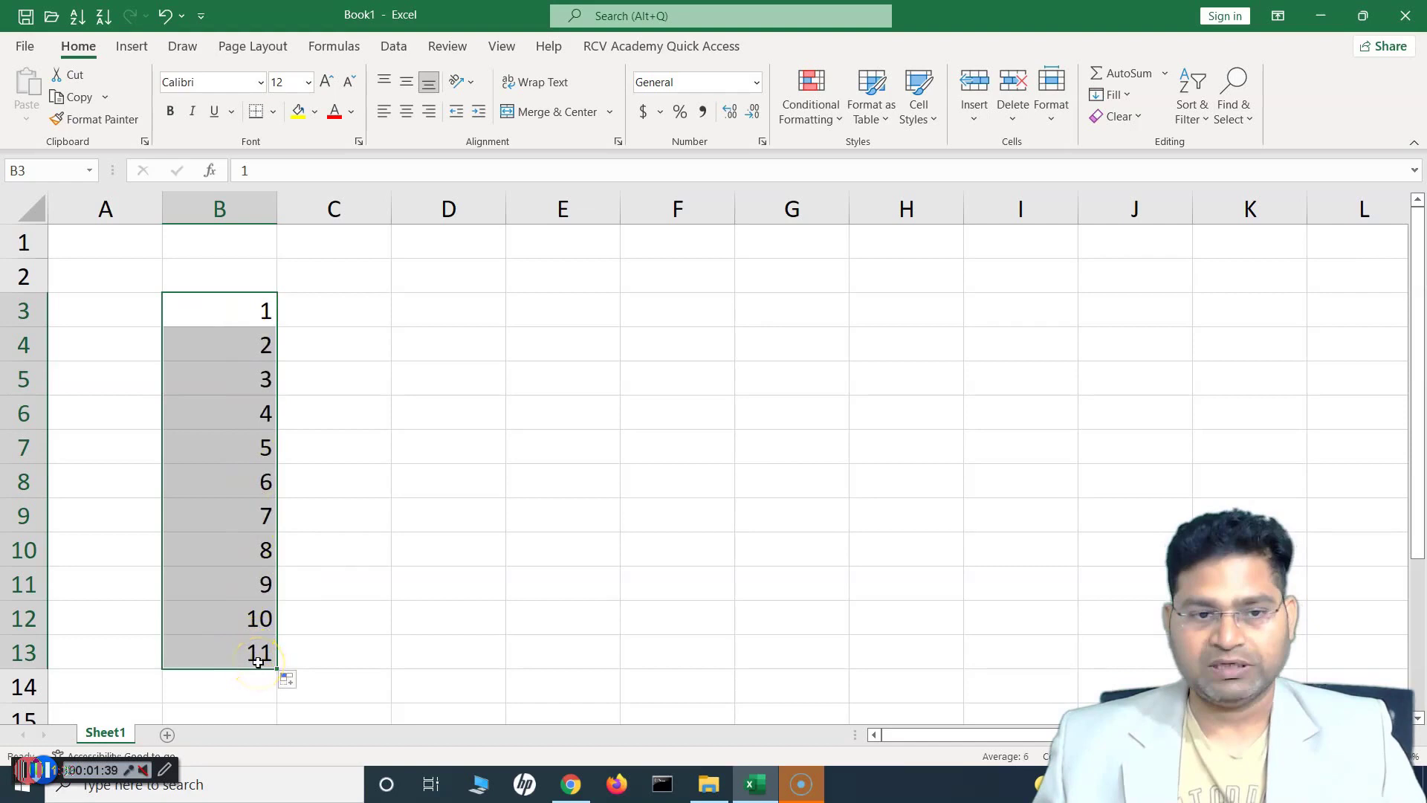
click(289, 679)
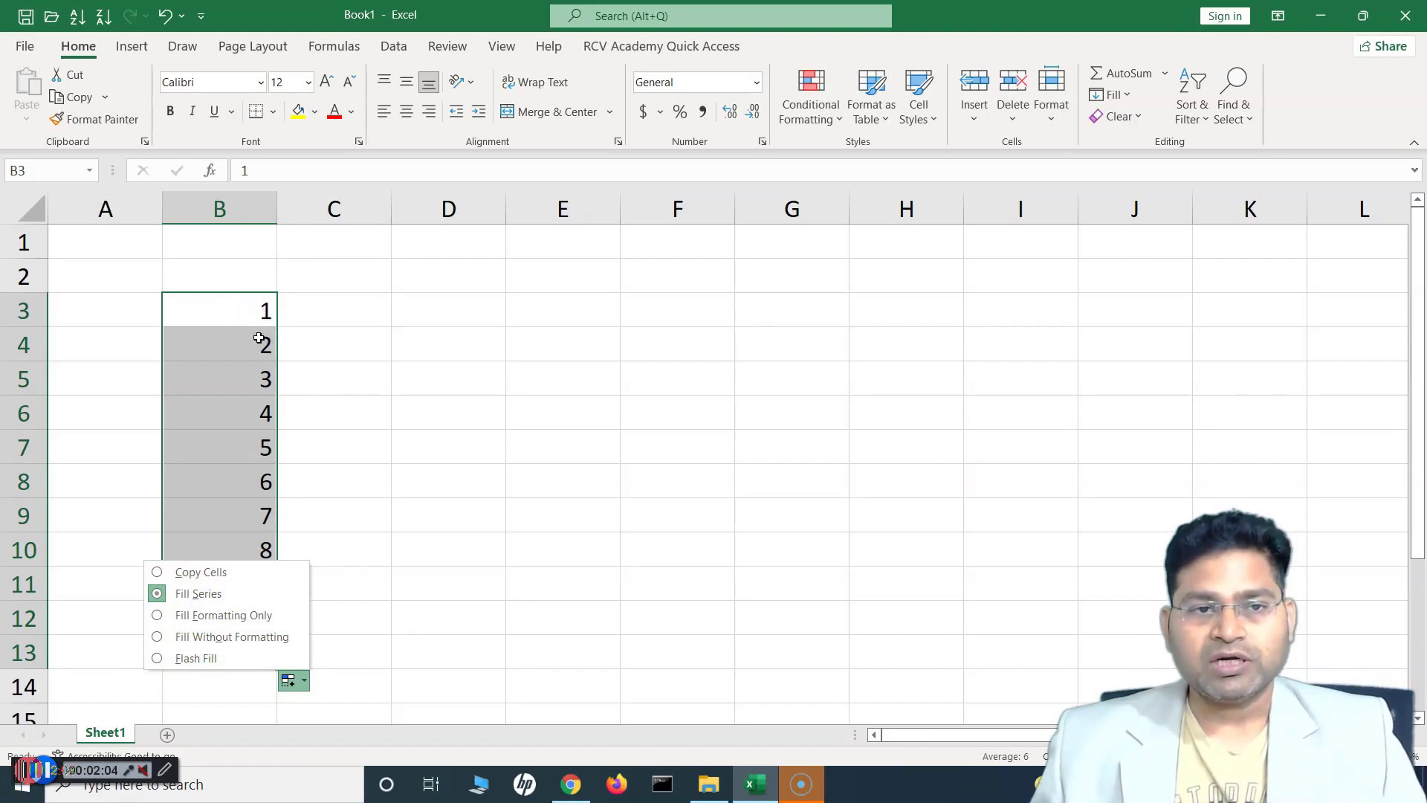
- Fill C3:C12 with 1 through 10 from a 1, 2 starting pair
click(324, 317)
text(1)
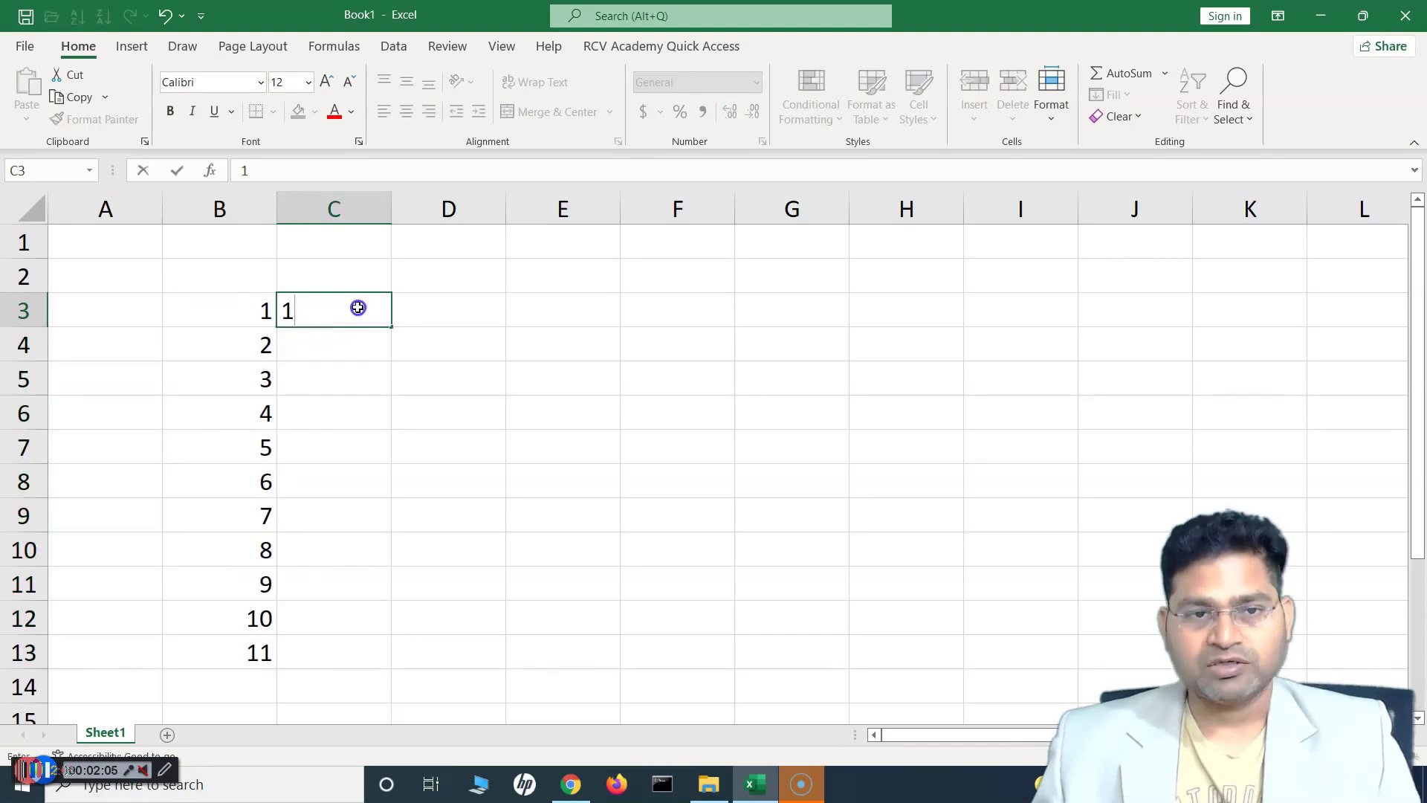
drag(390, 325, 392, 361)
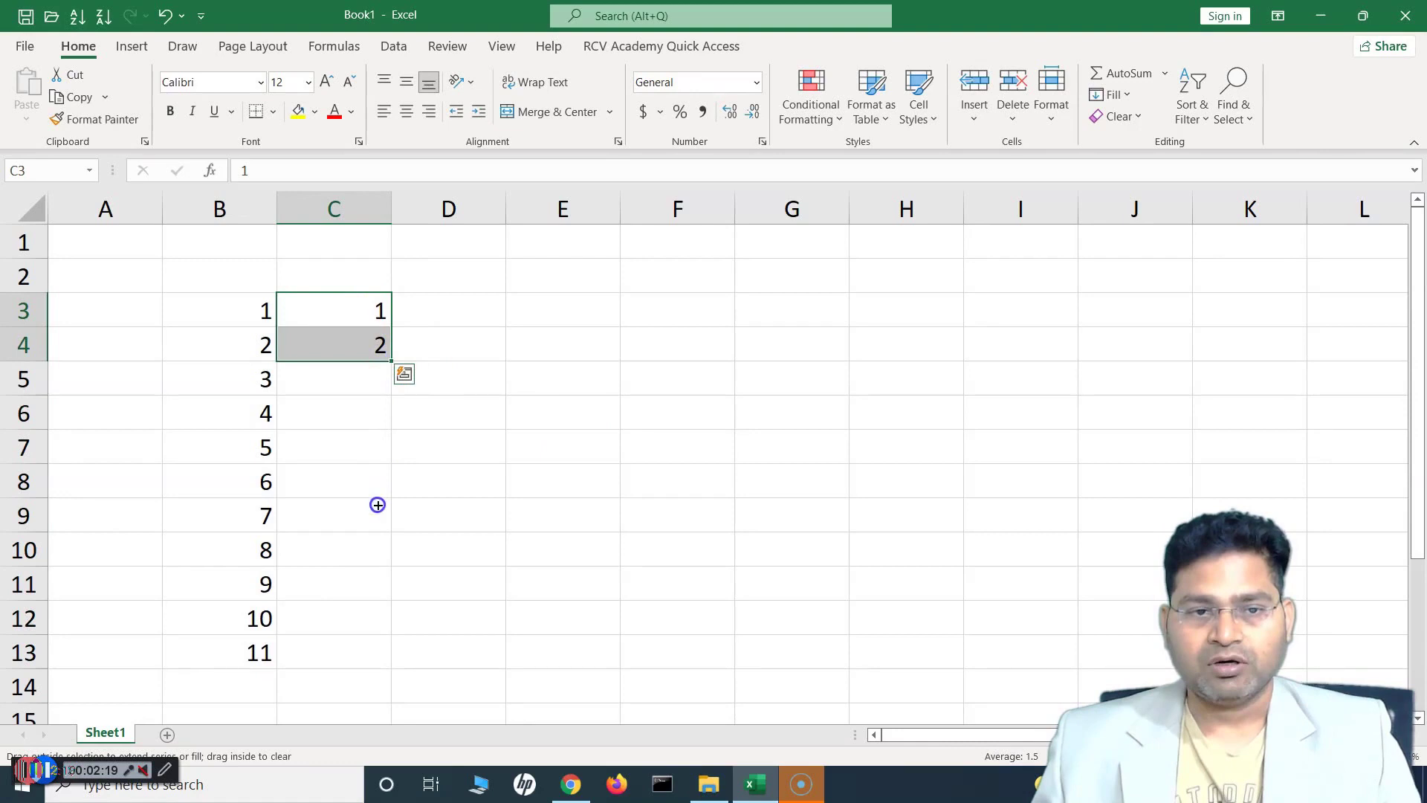
drag(378, 504, 376, 617)
click(360, 339)
click(359, 314)
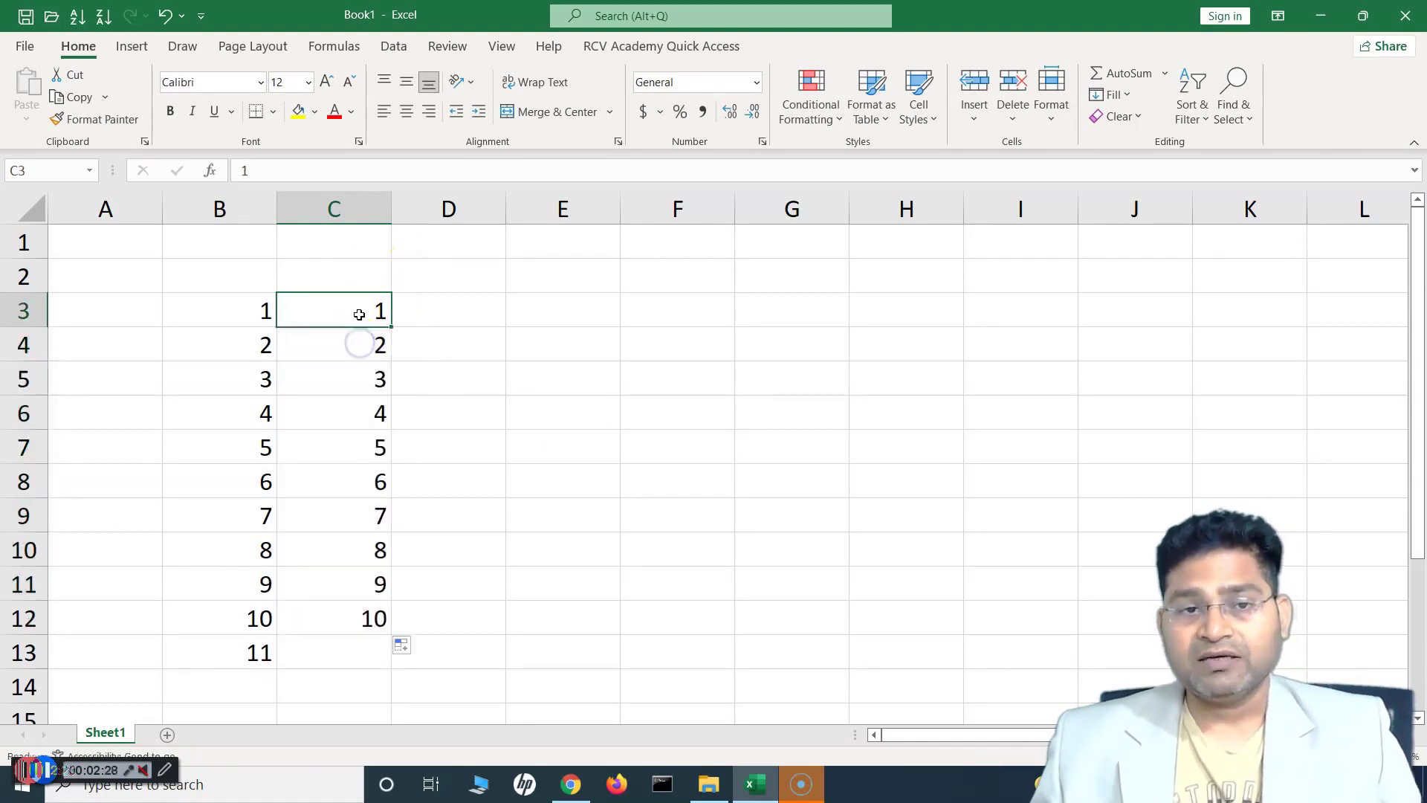
drag(359, 314, 359, 342)
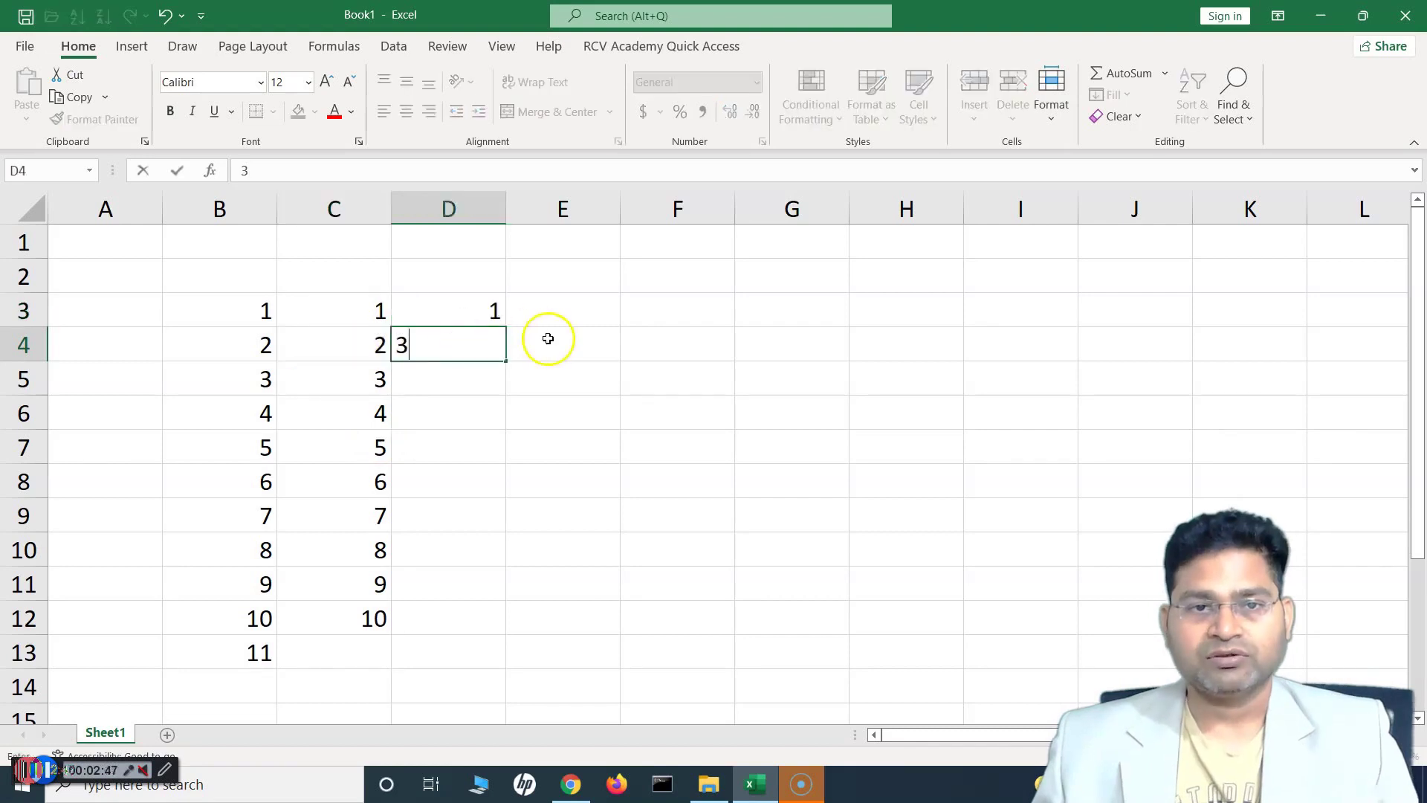
- Extend the 1, 3 pair in column D into odd numbers 1 to 19 down to D12
click(548, 339)
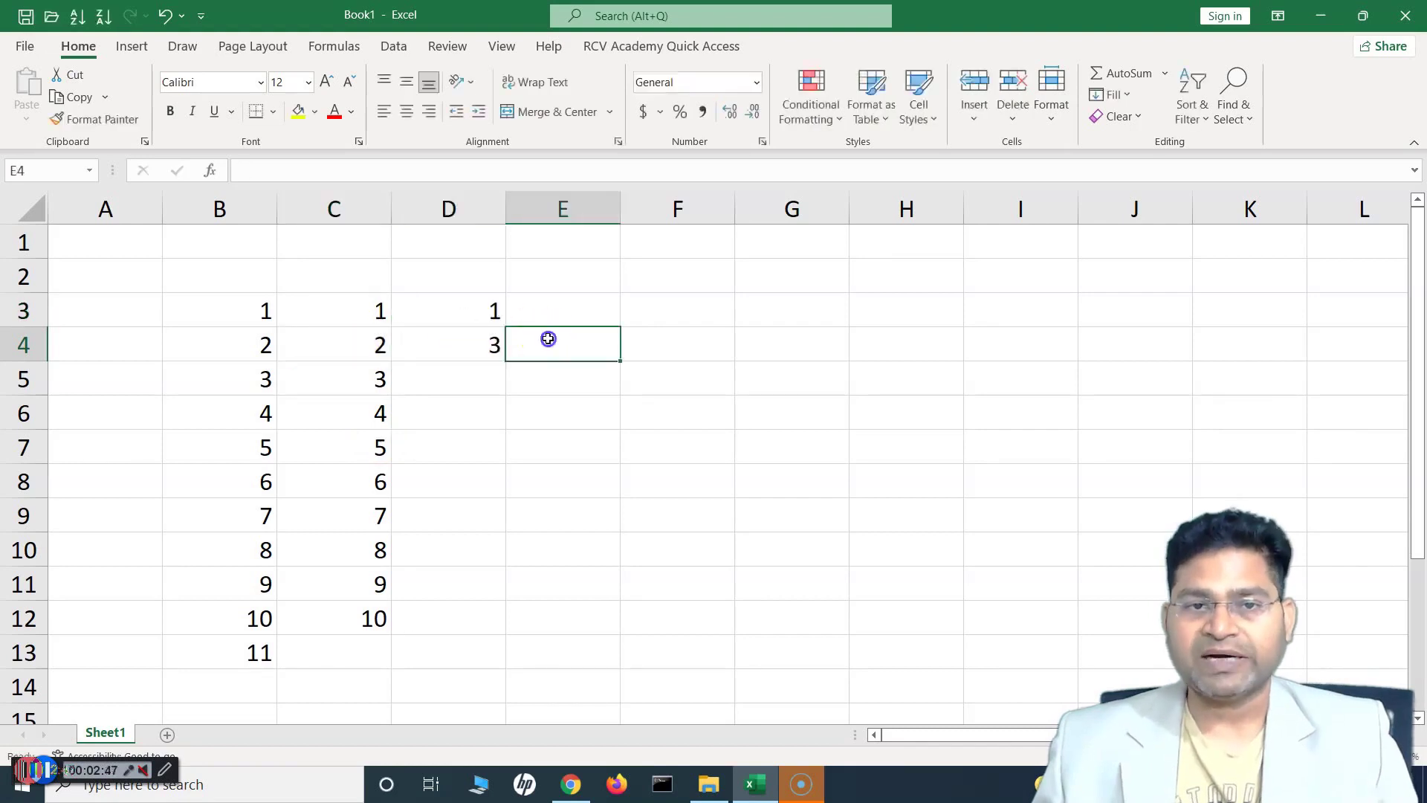
key(Up)
key(Left)
key(shift+Down)
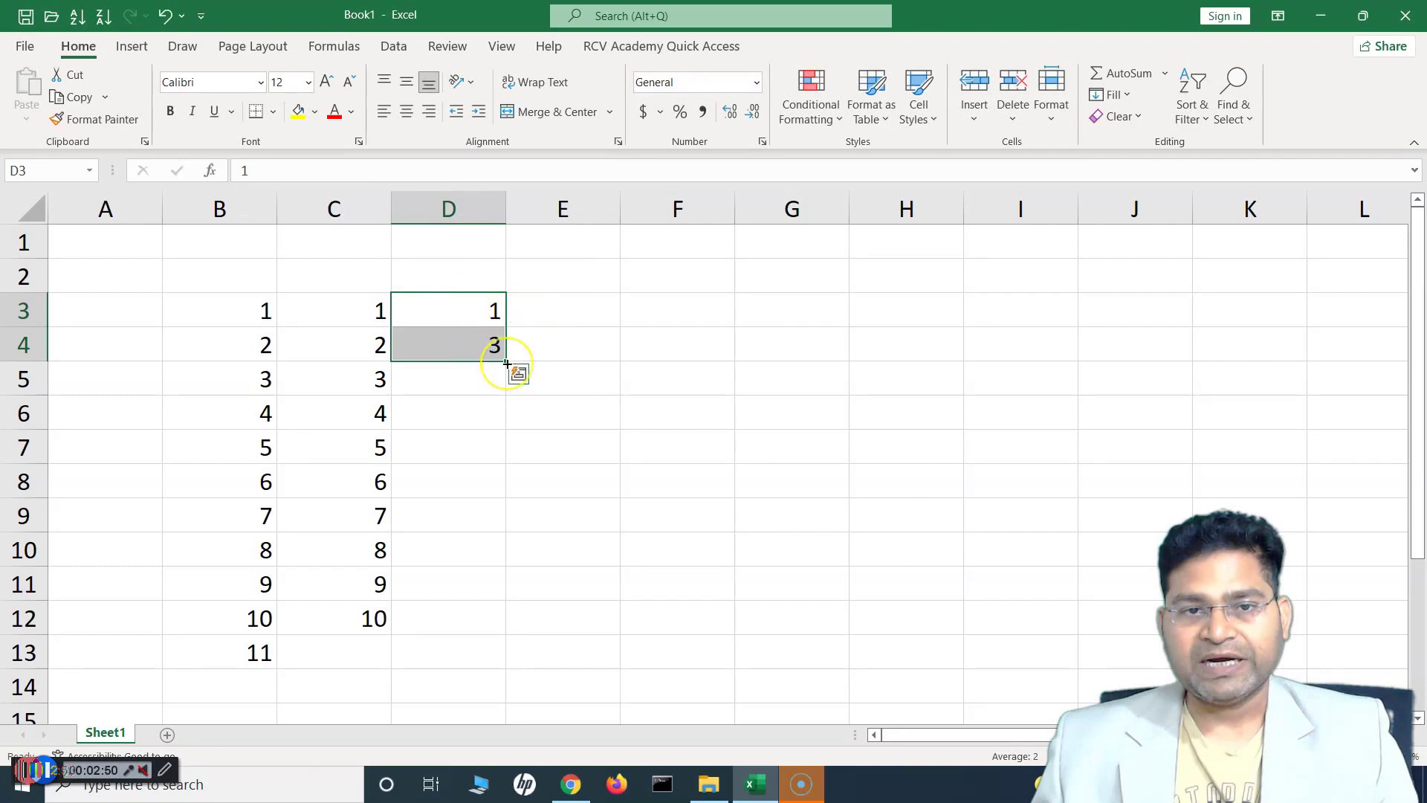
drag(506, 367, 506, 367)
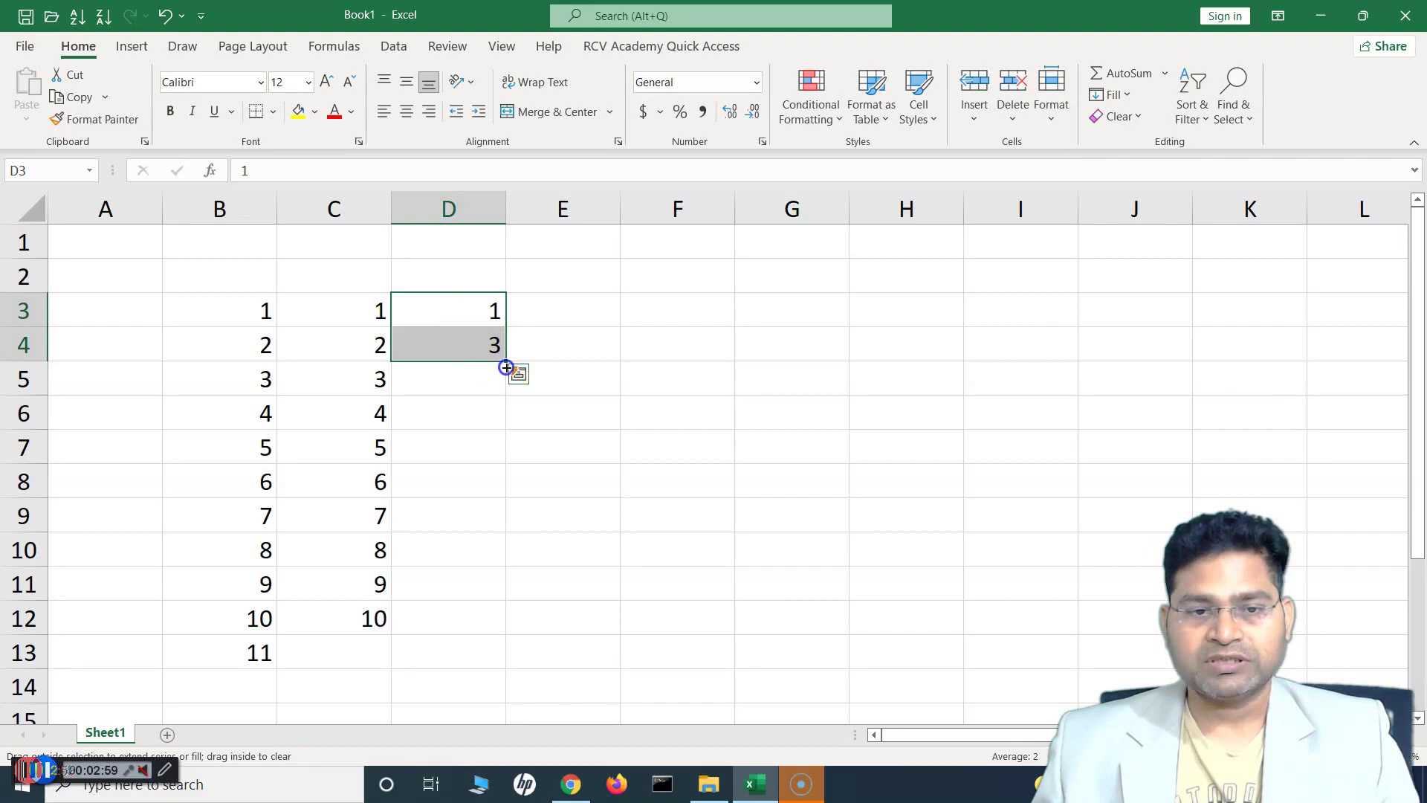
drag(506, 367, 506, 634)
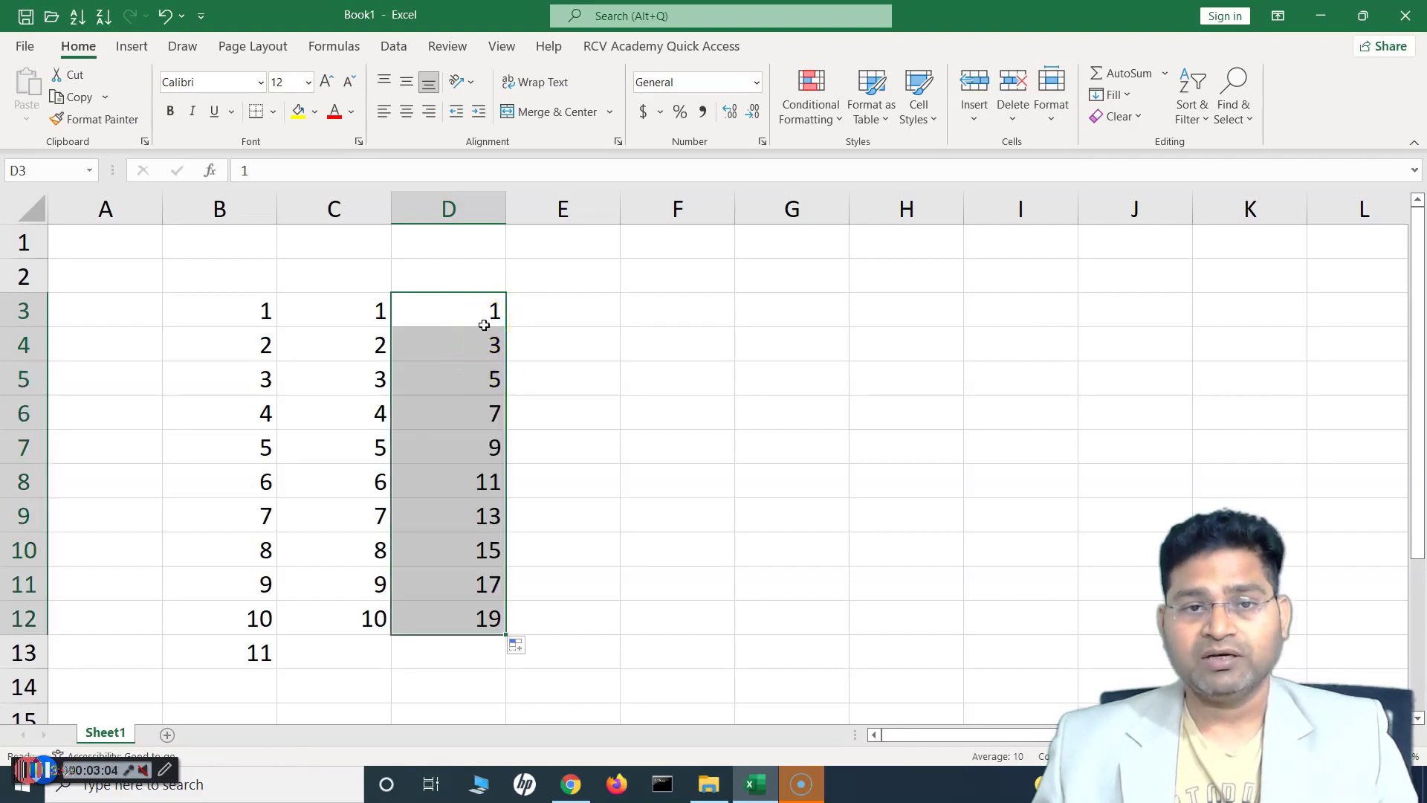
- Clear all the numbers from C3:D12
click(476, 341)
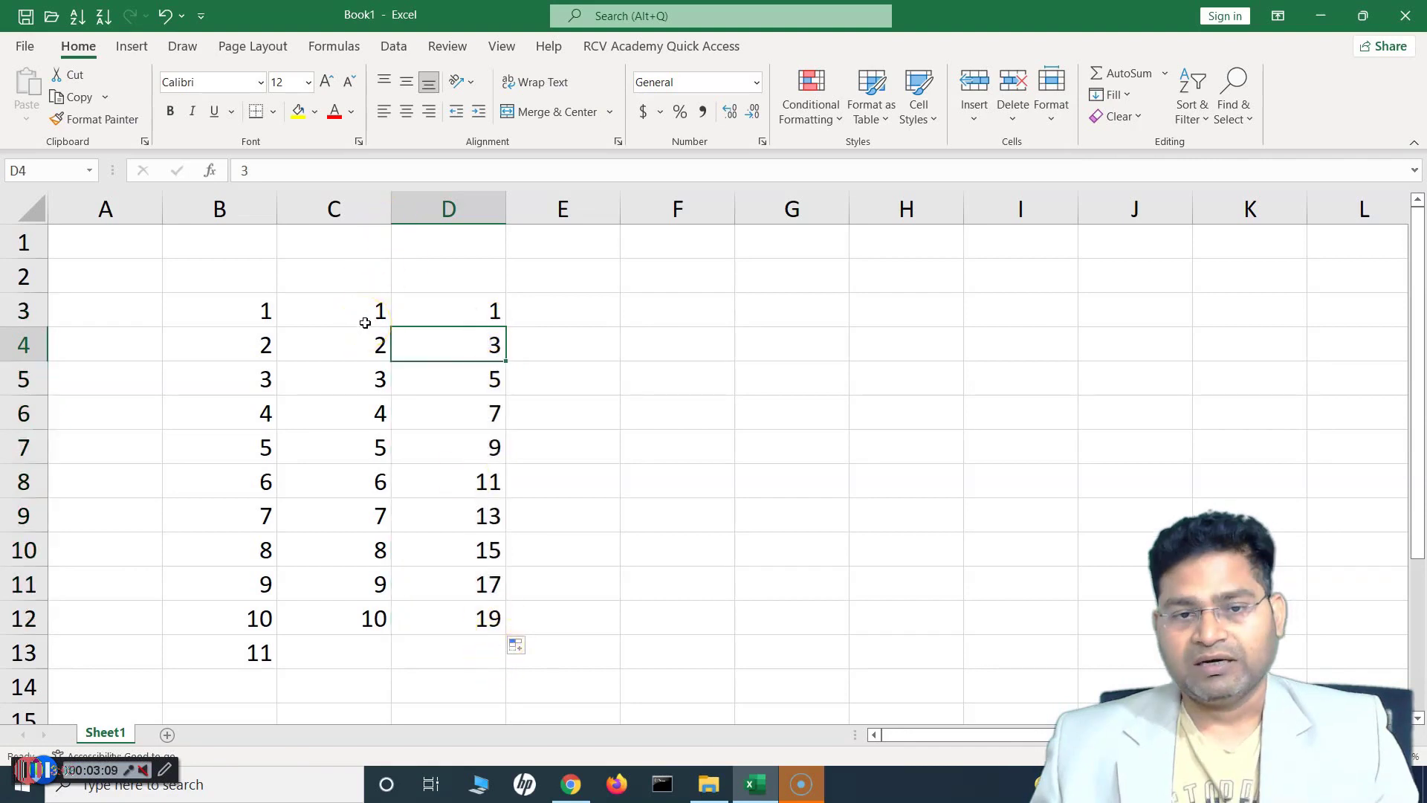
drag(365, 322, 484, 608)
key(Delete)
- Enter 'Product 1' in cell D3
key(Right)
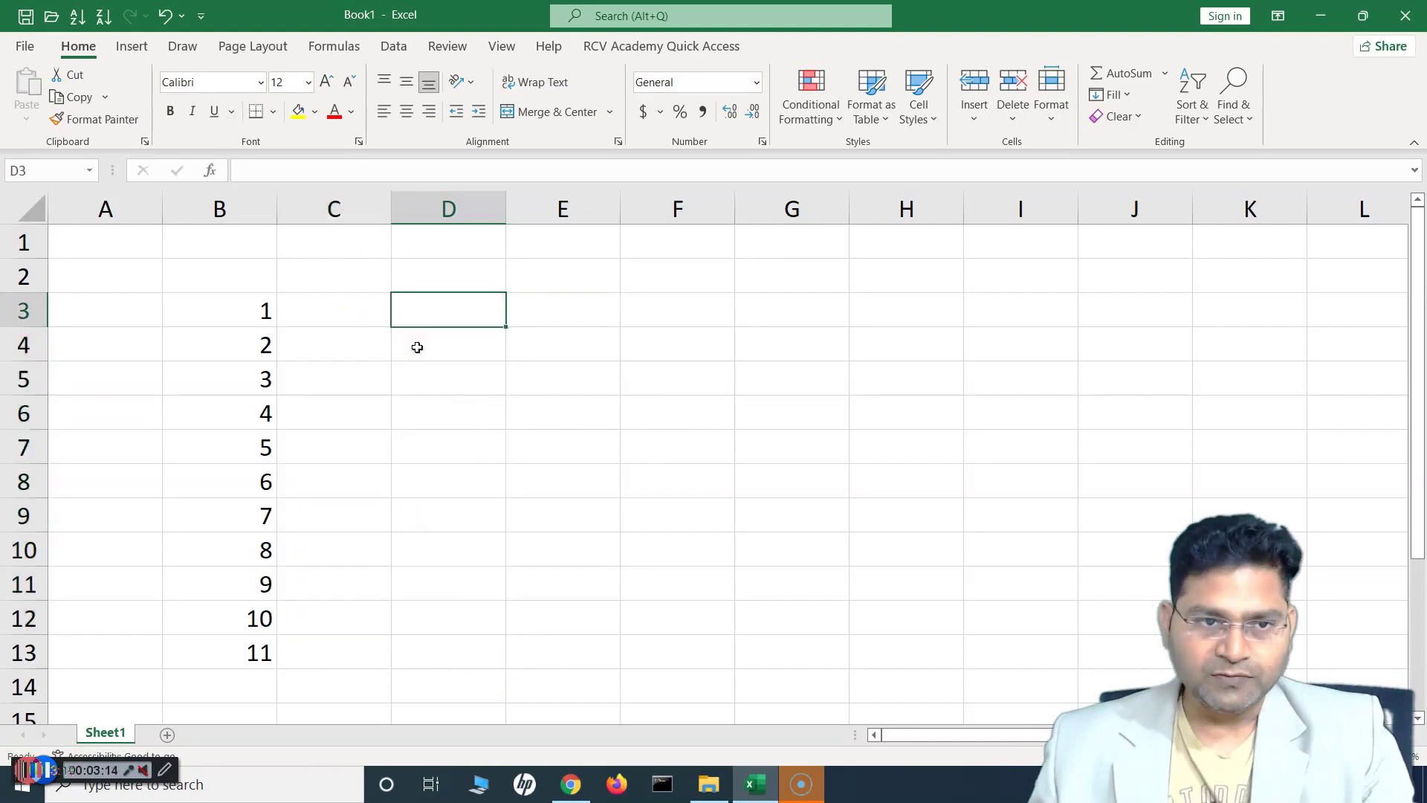
click(455, 308)
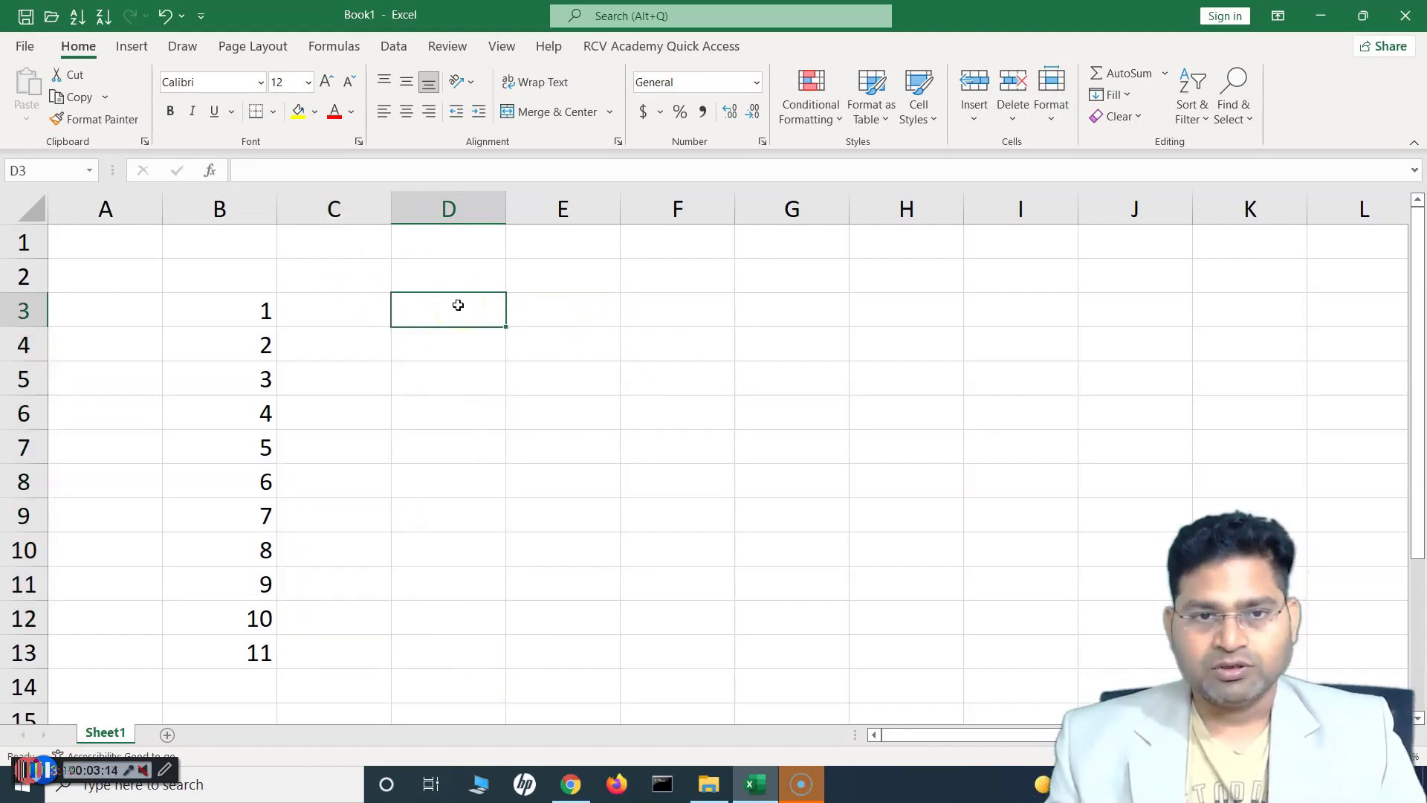
text(Pro)
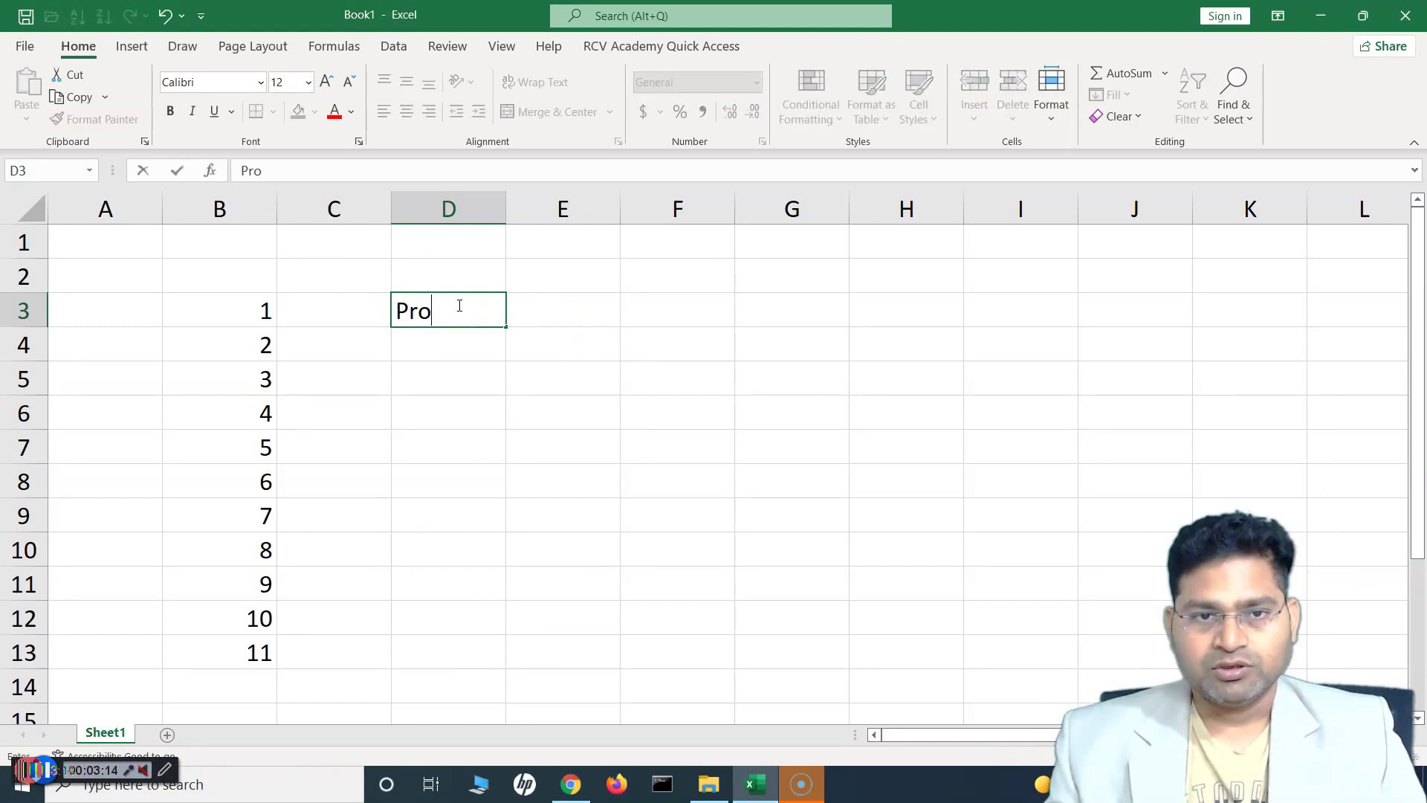
text(duct 1)
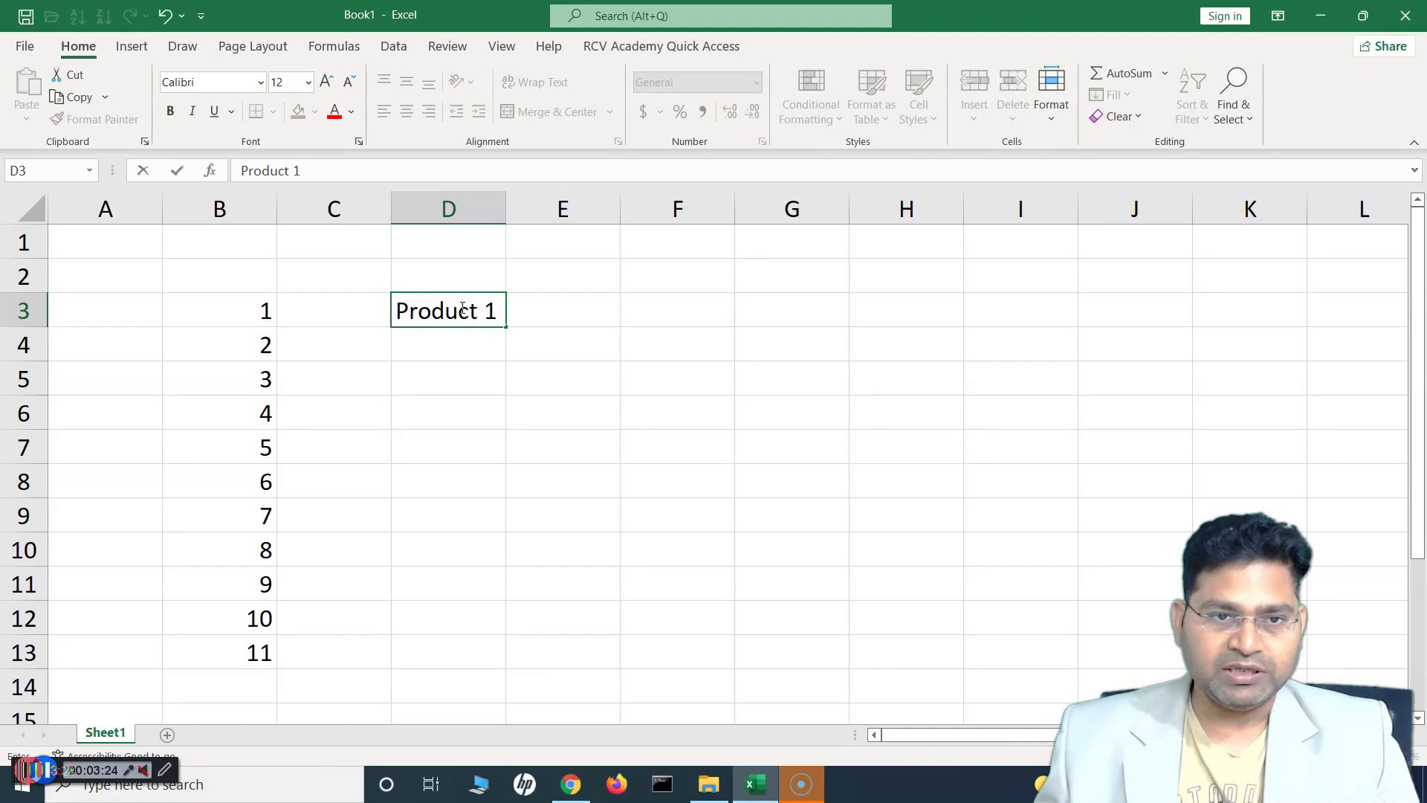
key(Return)
- Fill D4:D12 with Product 2 through Product 10 and check the list
drag(462, 311, 455, 462)
click(460, 350)
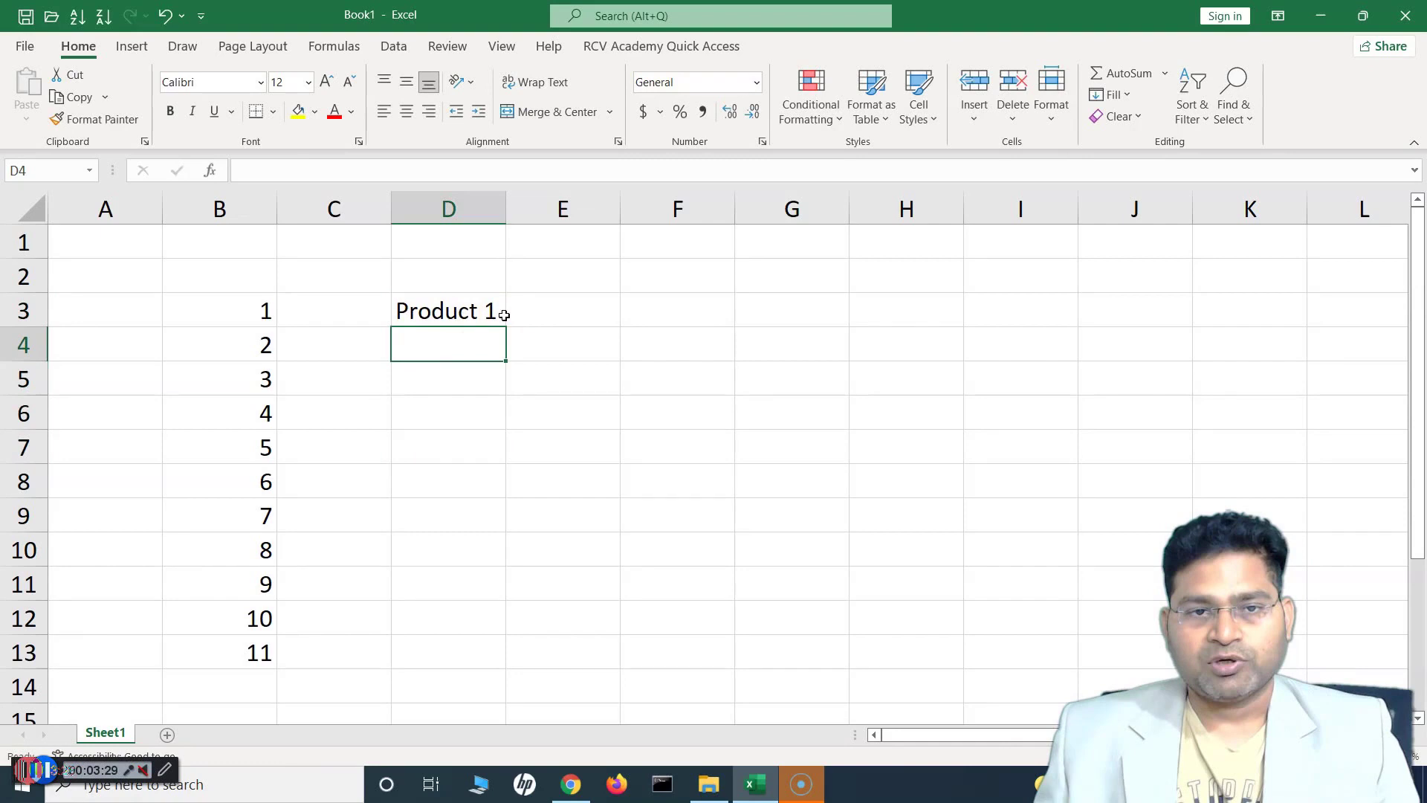
click(471, 311)
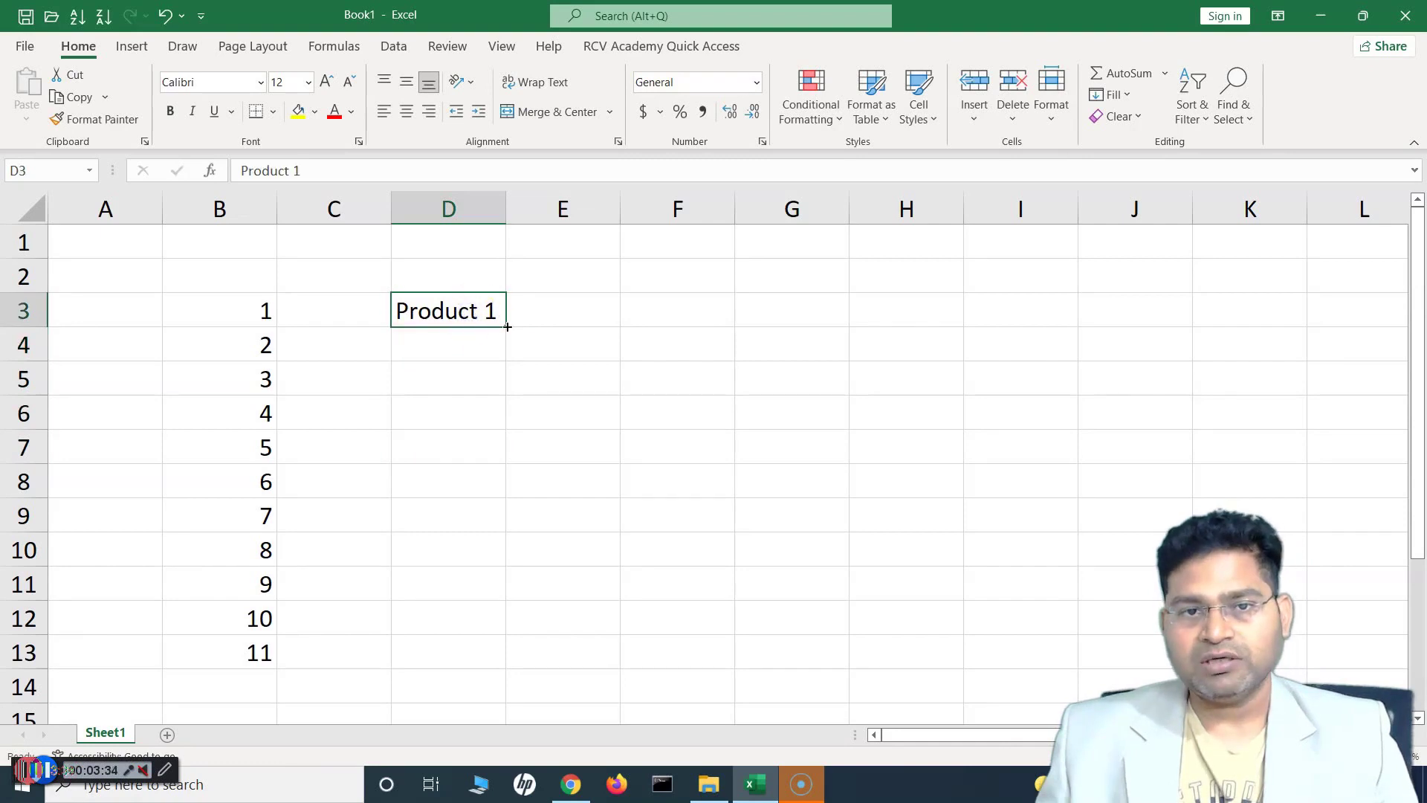
drag(507, 326, 506, 624)
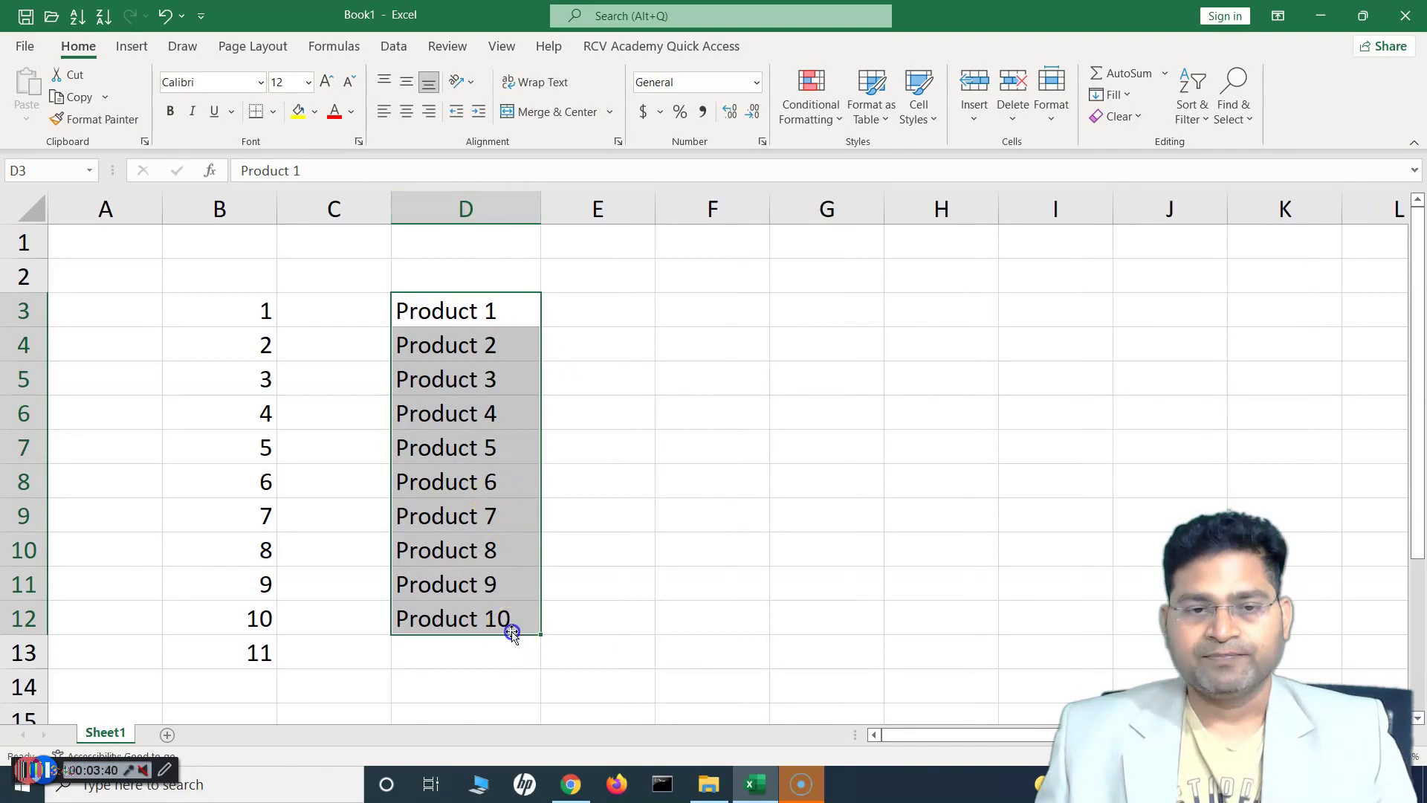
click(512, 628)
click(473, 348)
click(475, 378)
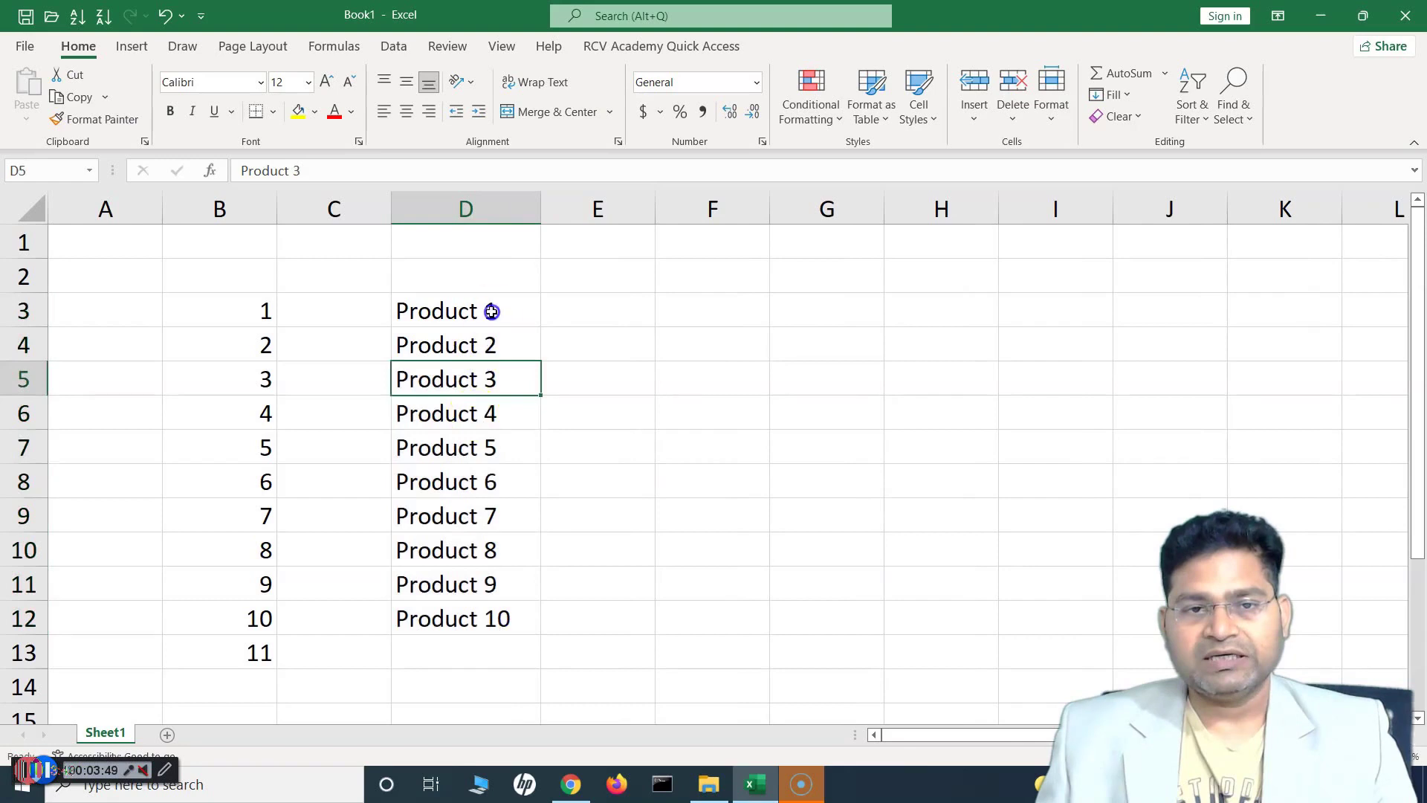
click(512, 514)
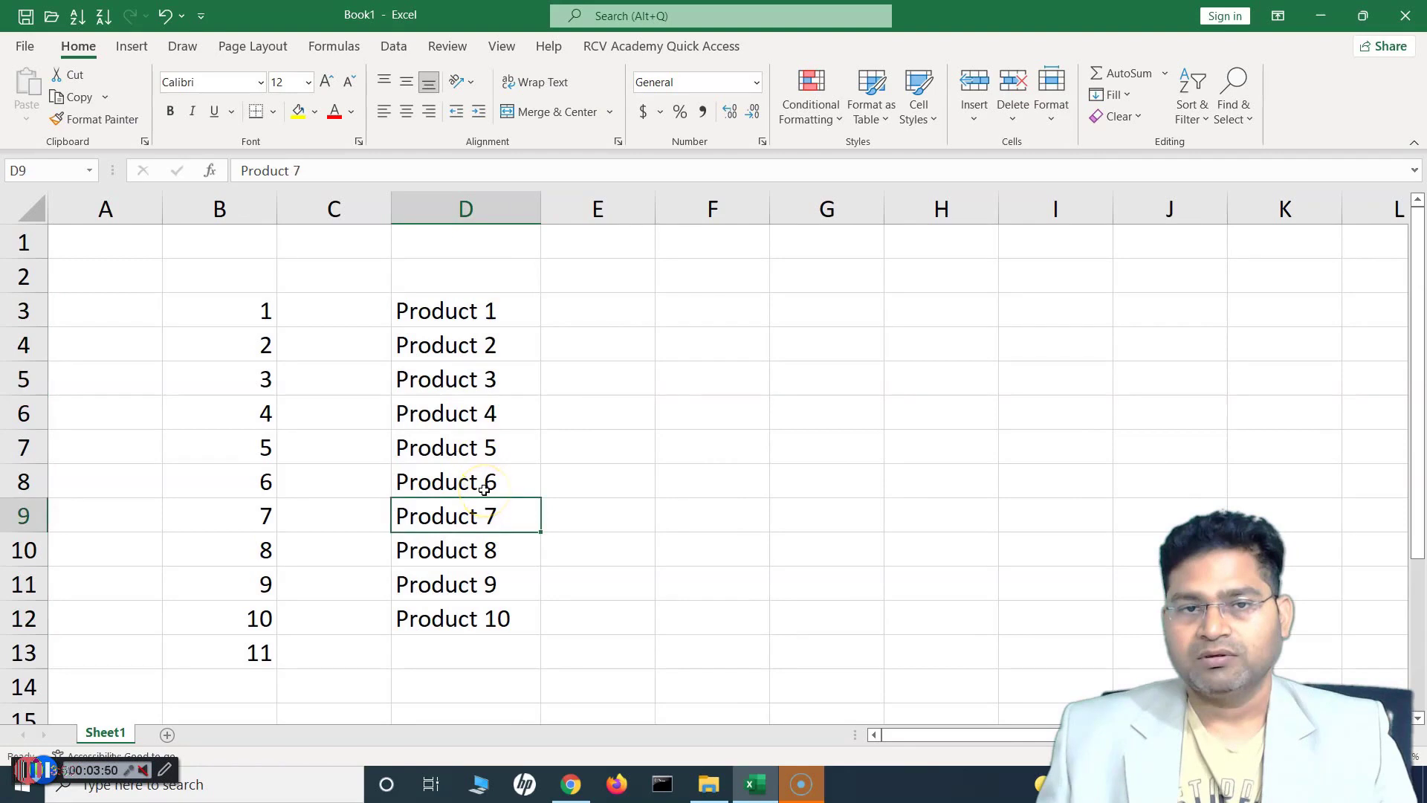
drag(476, 310, 473, 619)
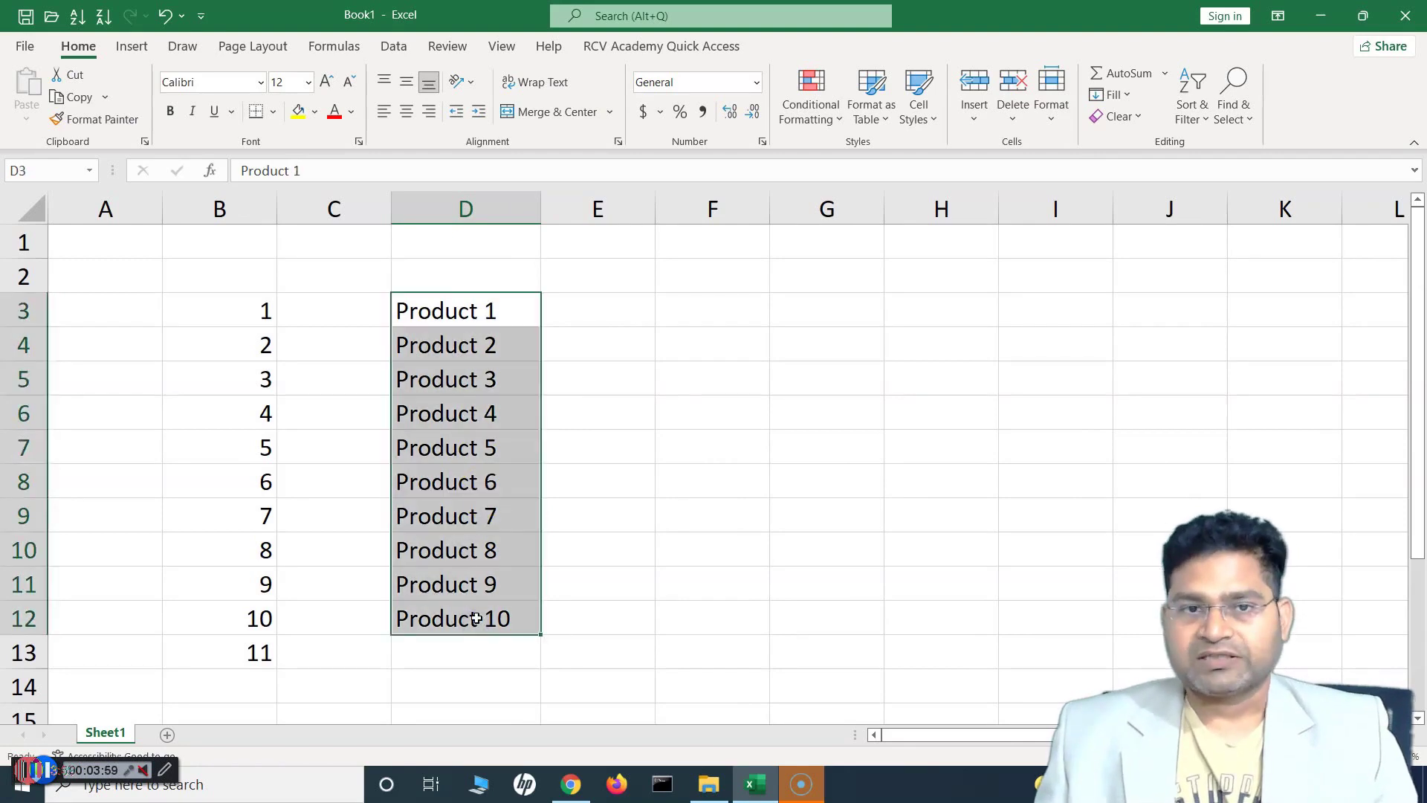
- Enter Monday in F3 and fill day names down to Wednesday in F12
click(704, 323)
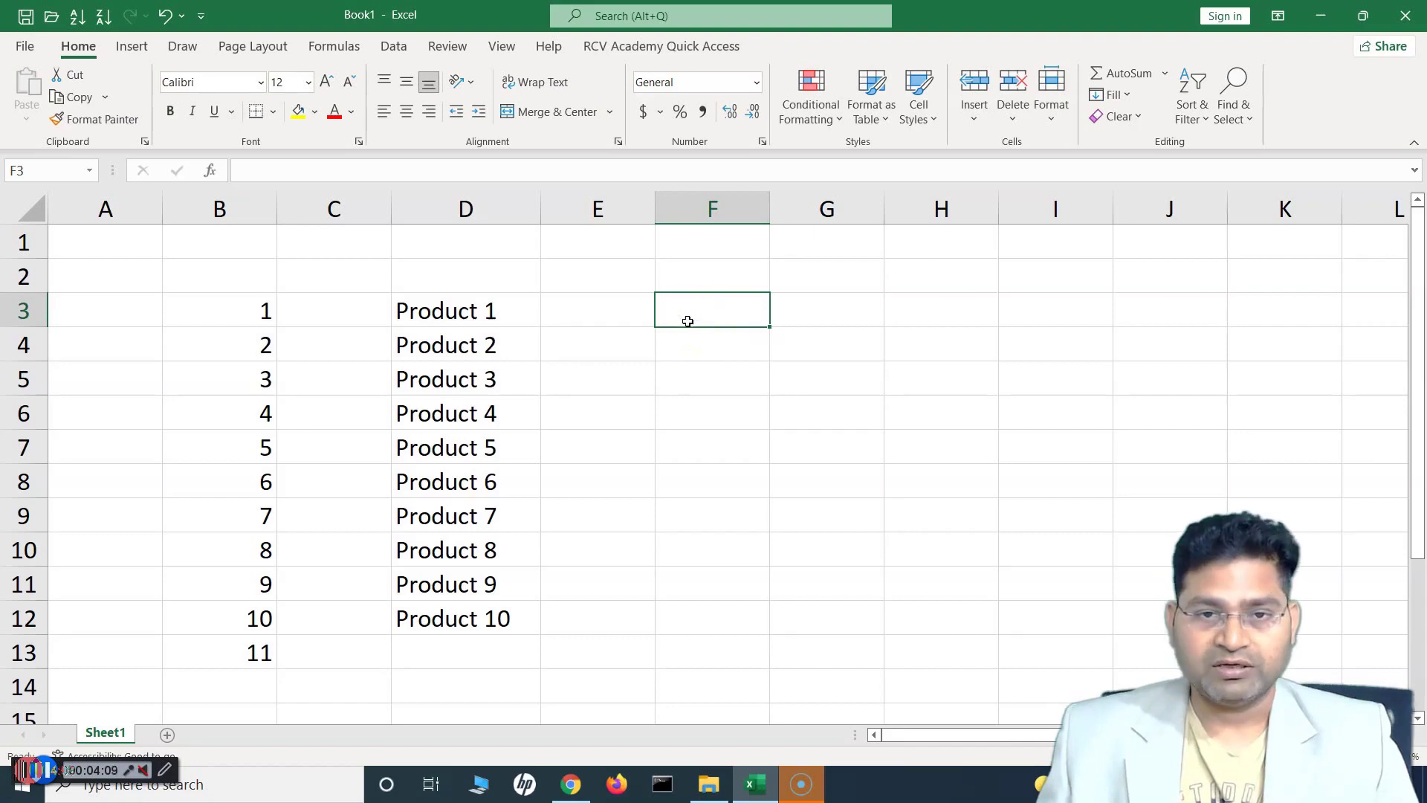
text(Monday)
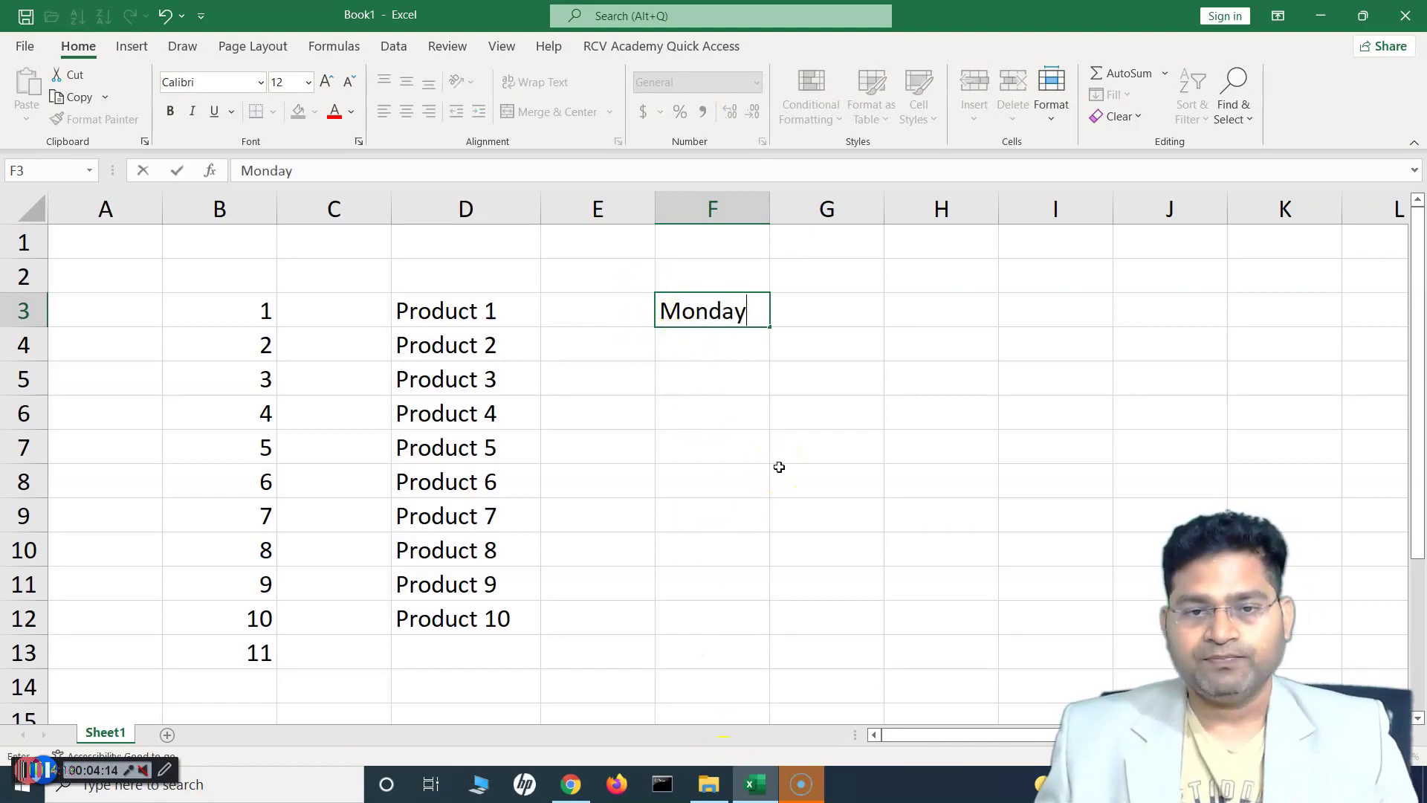
key(ctrl+Return)
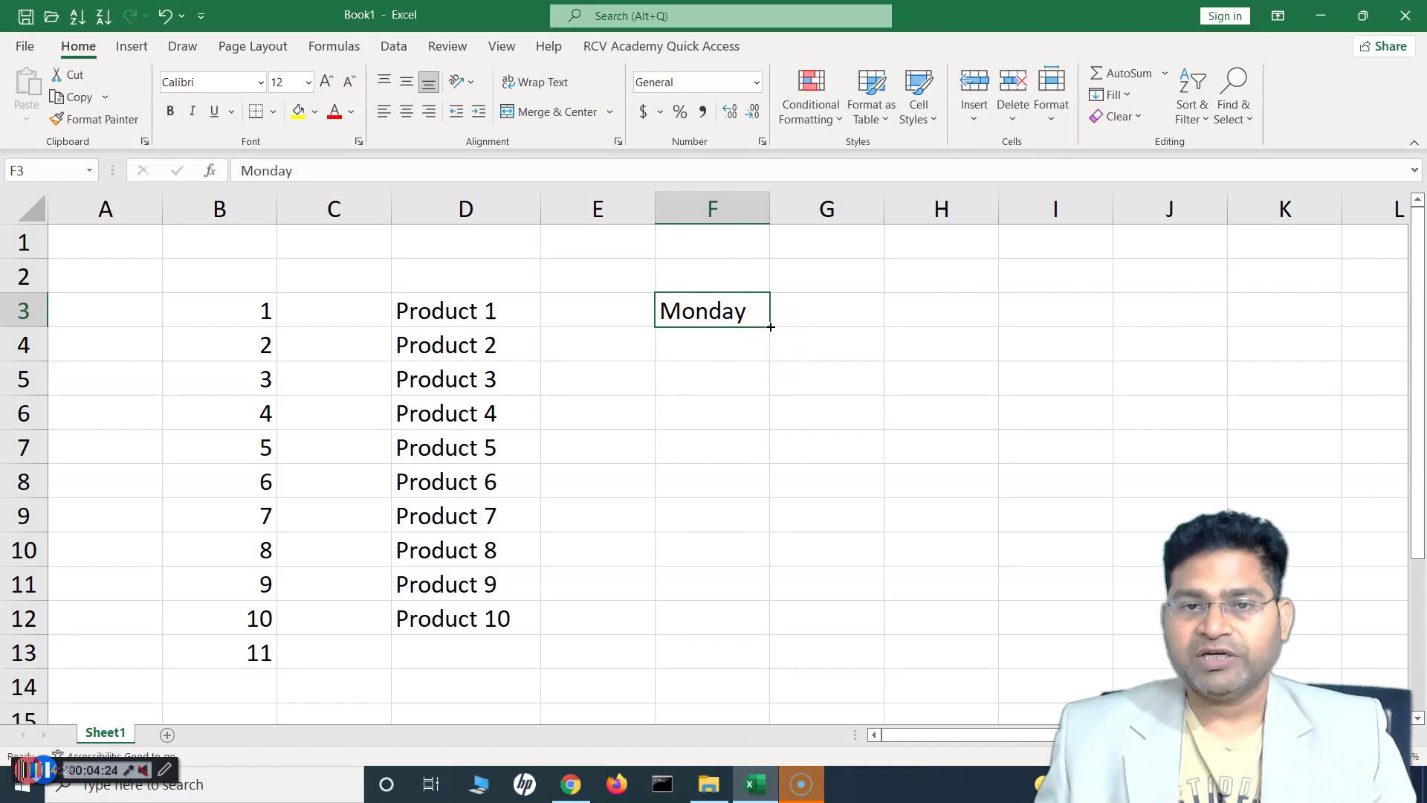
drag(770, 327, 760, 641)
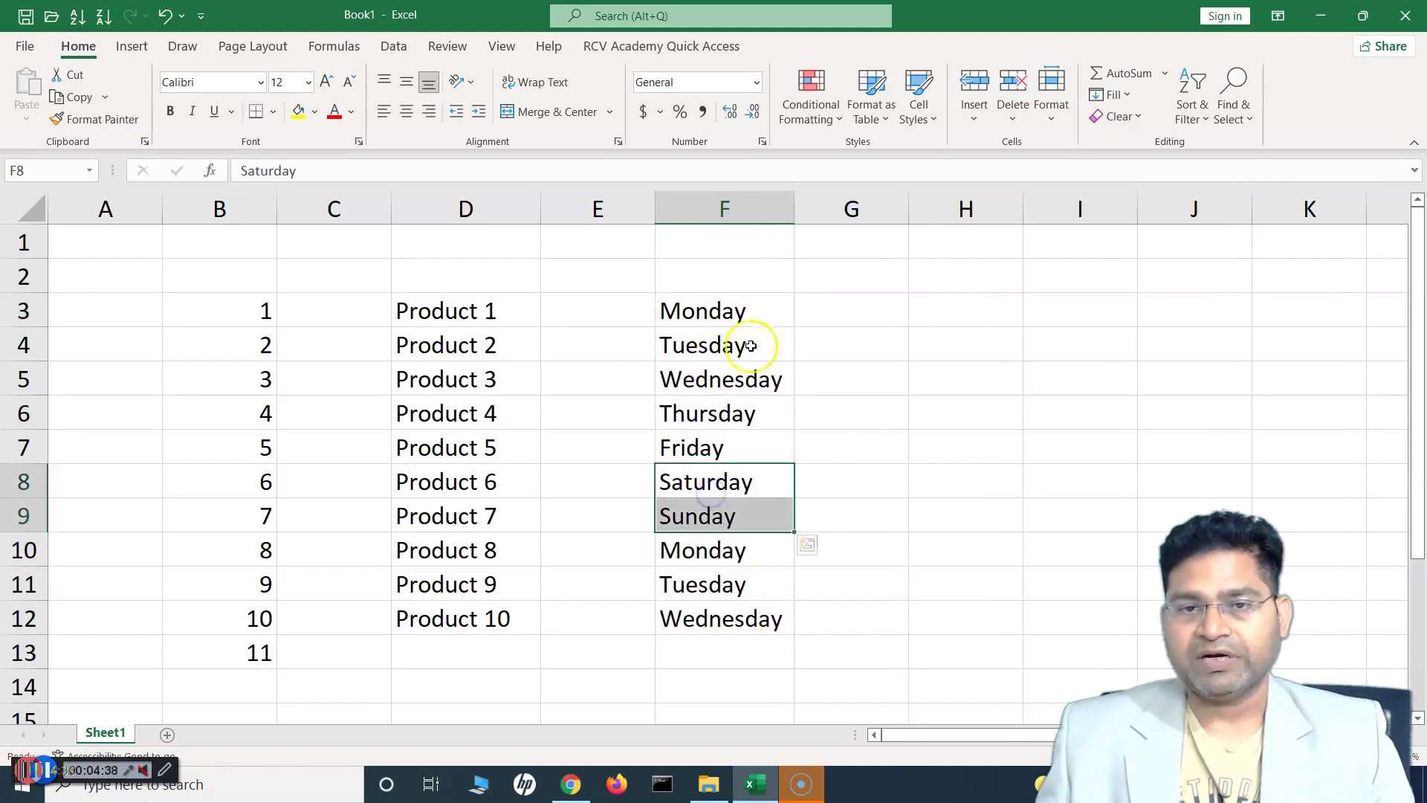
drag(748, 312, 743, 627)
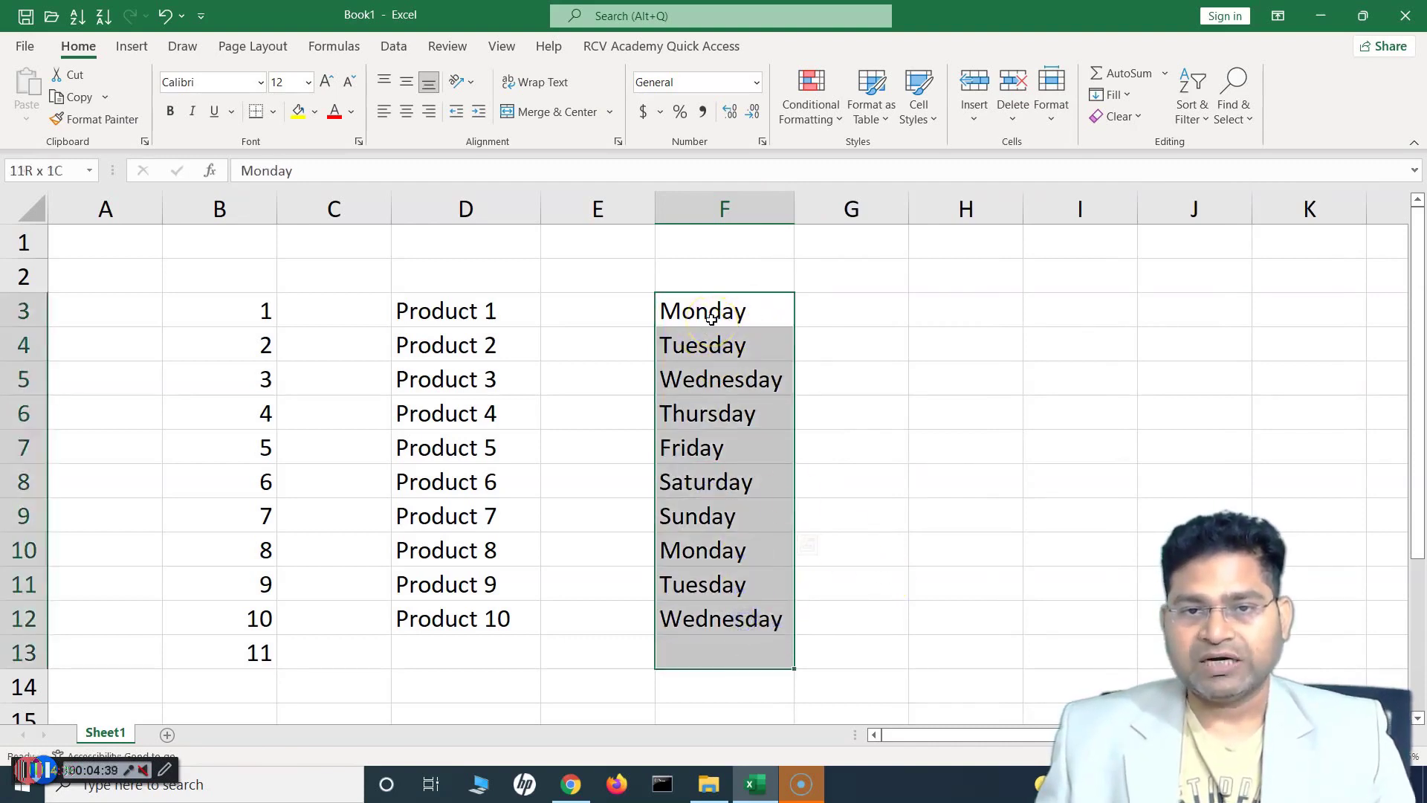
drag(713, 343, 725, 626)
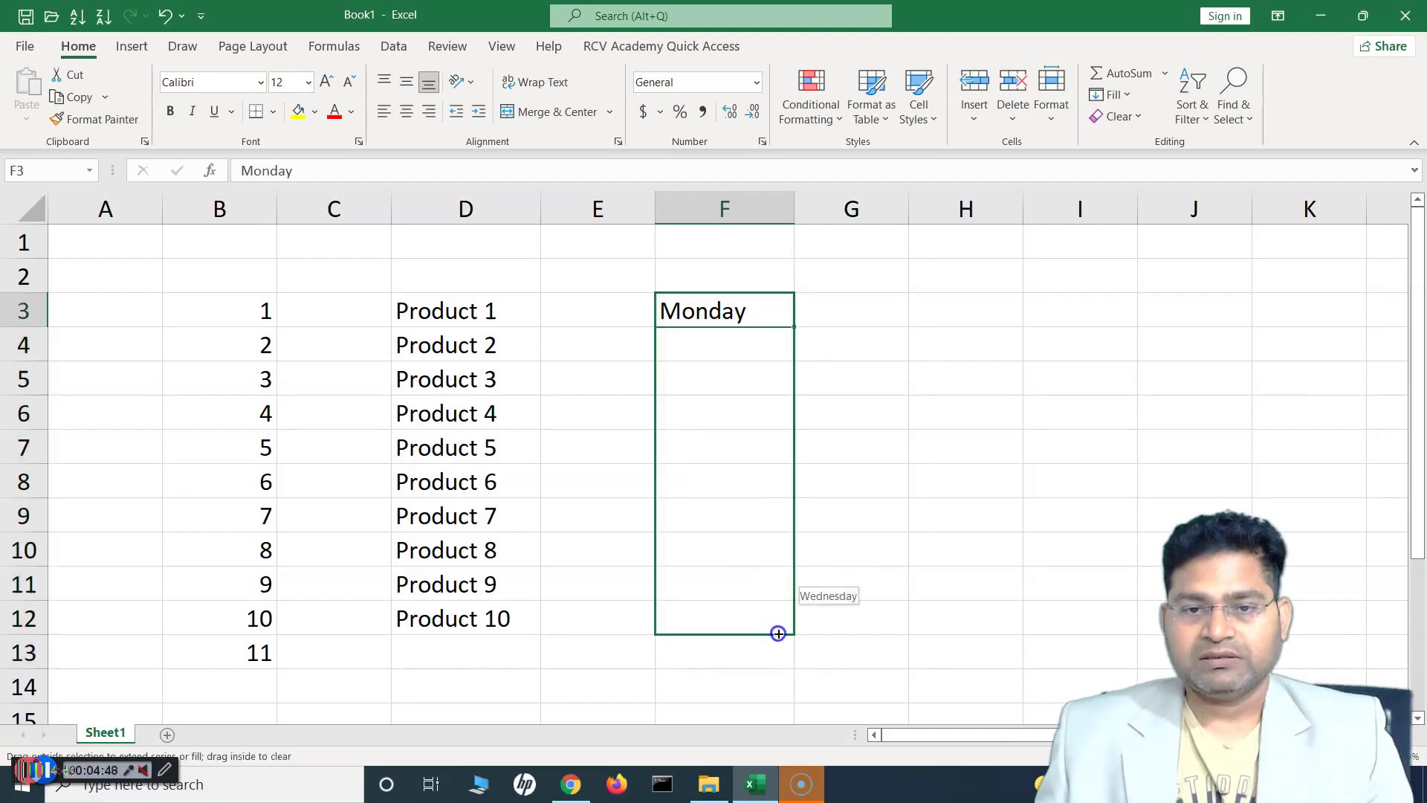
drag(777, 631, 792, 633)
click(822, 649)
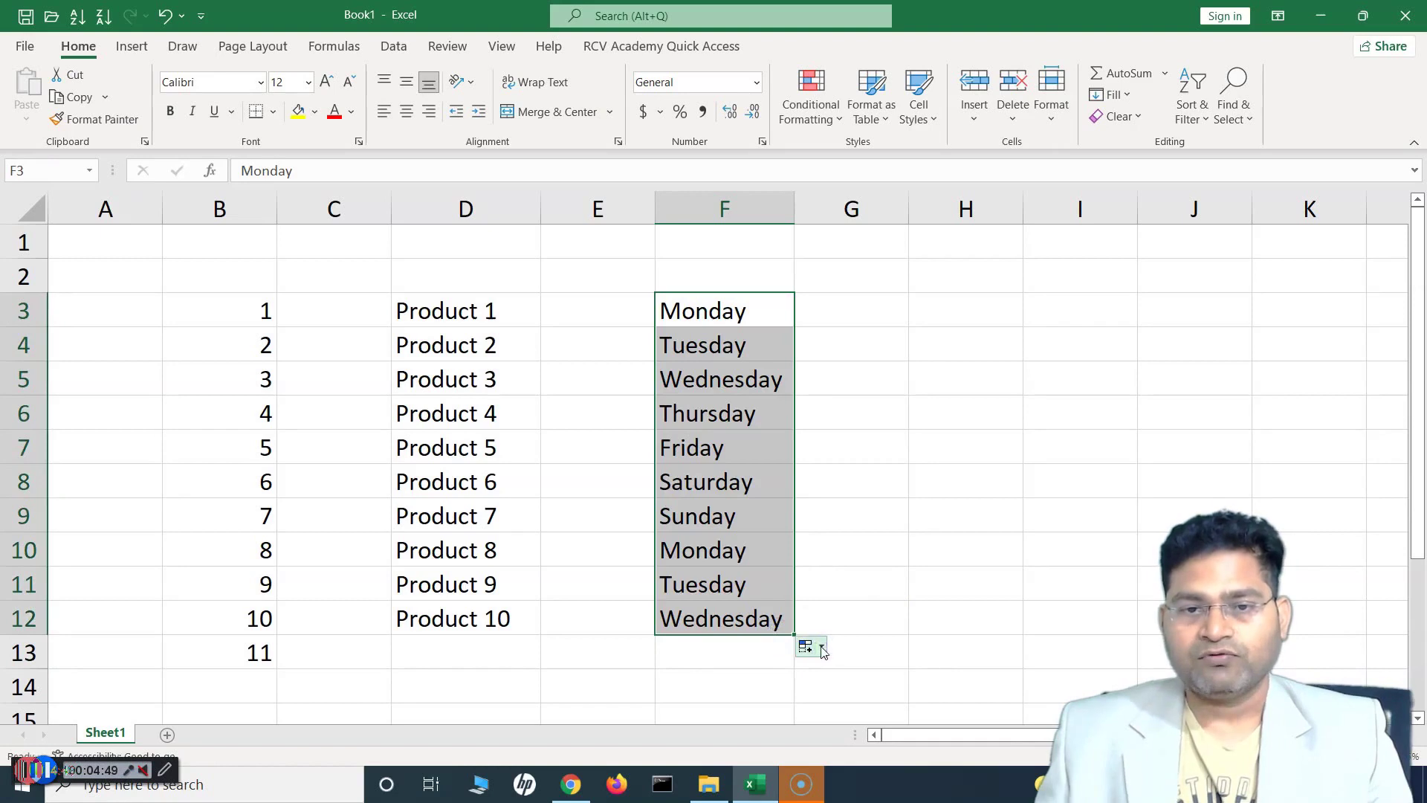
- Switch column F to Fill Weekdays, giving Monday to Friday twice in F3:F12
click(822, 648)
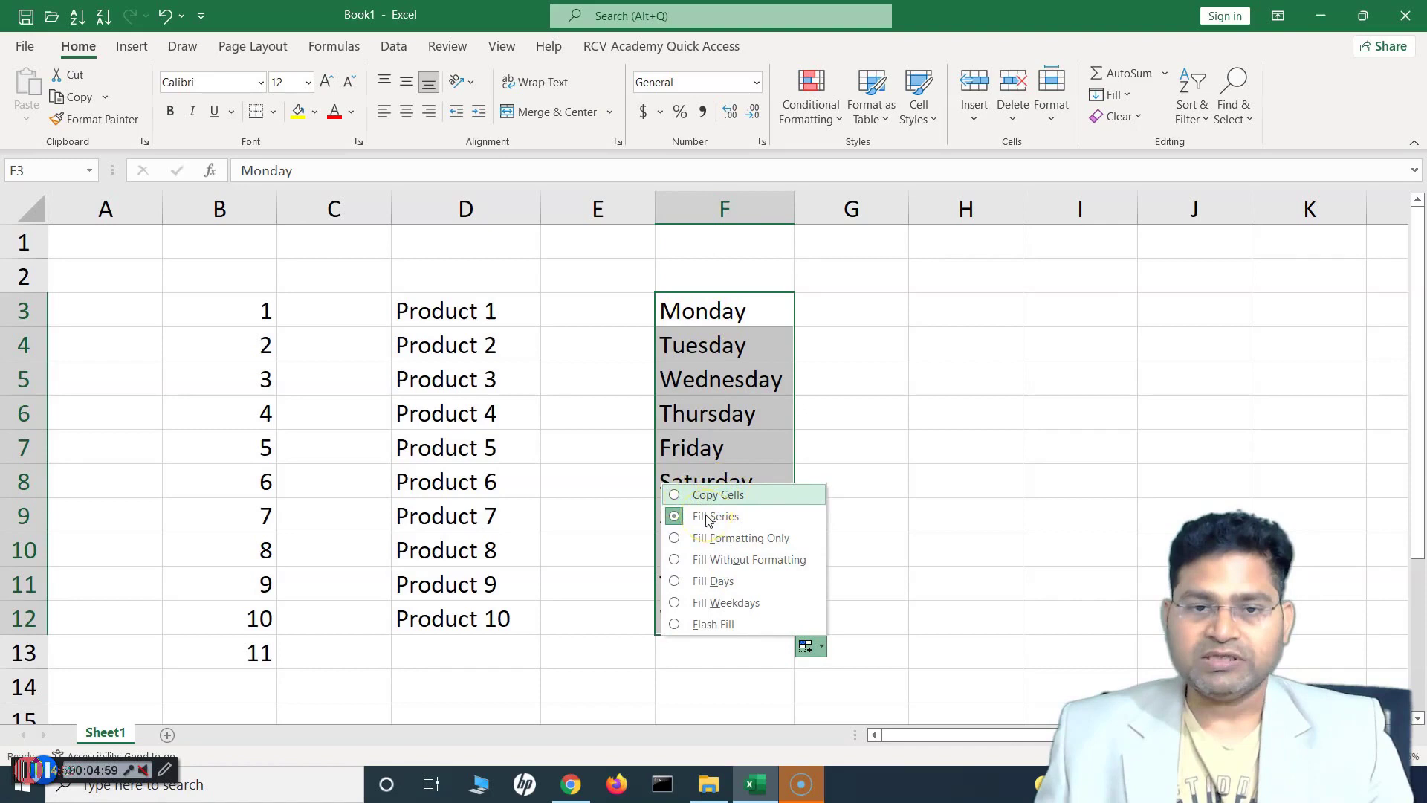
click(721, 587)
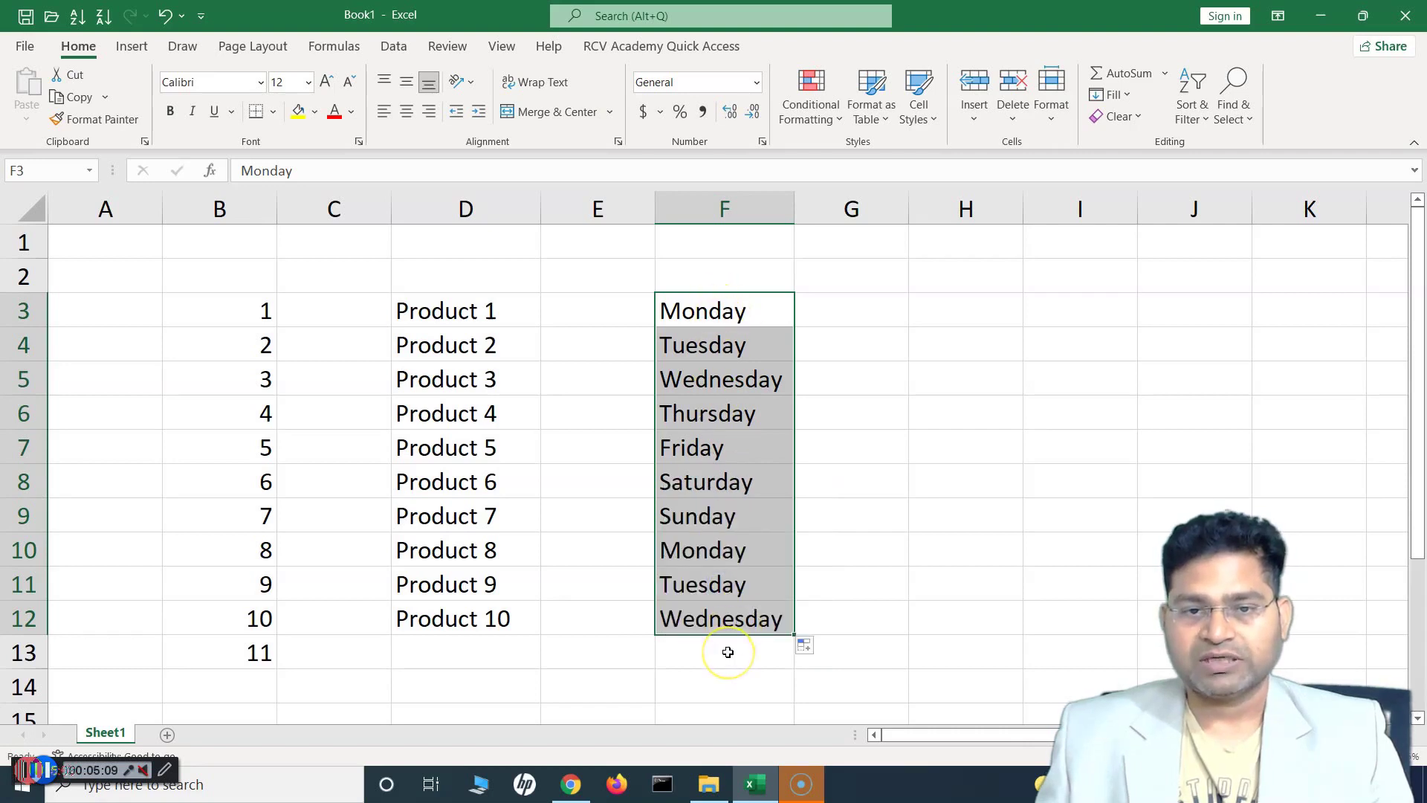
click(807, 646)
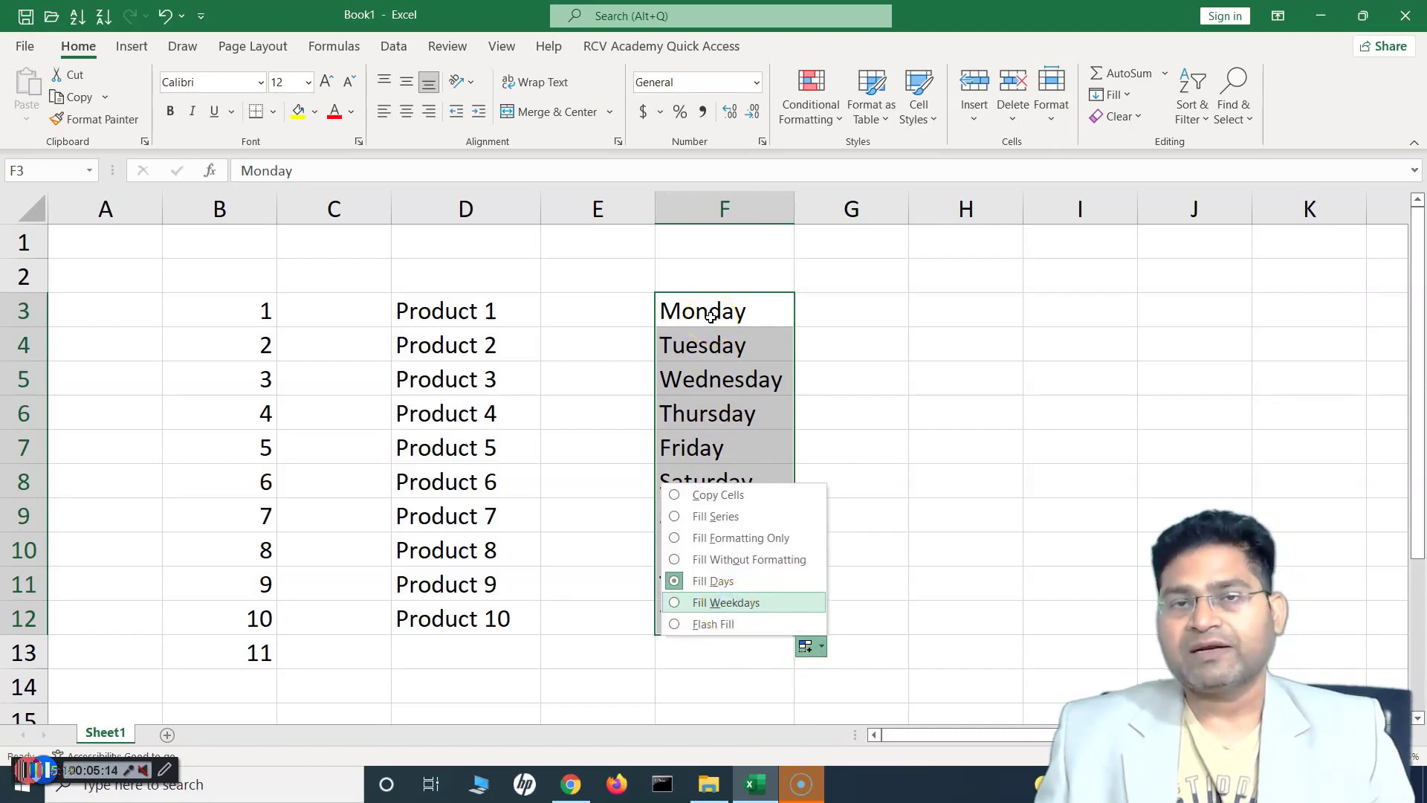
key(Return)
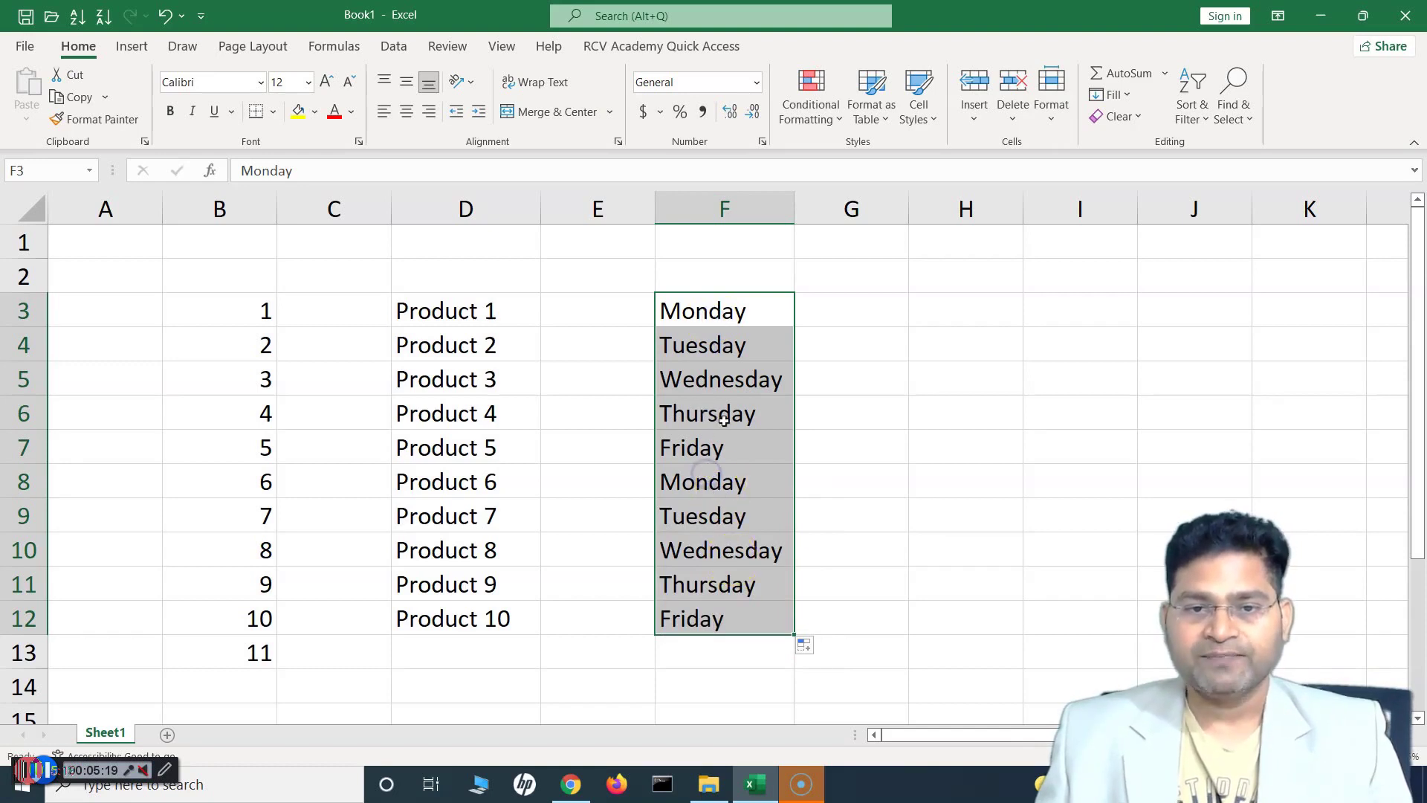
shift+click(726, 485)
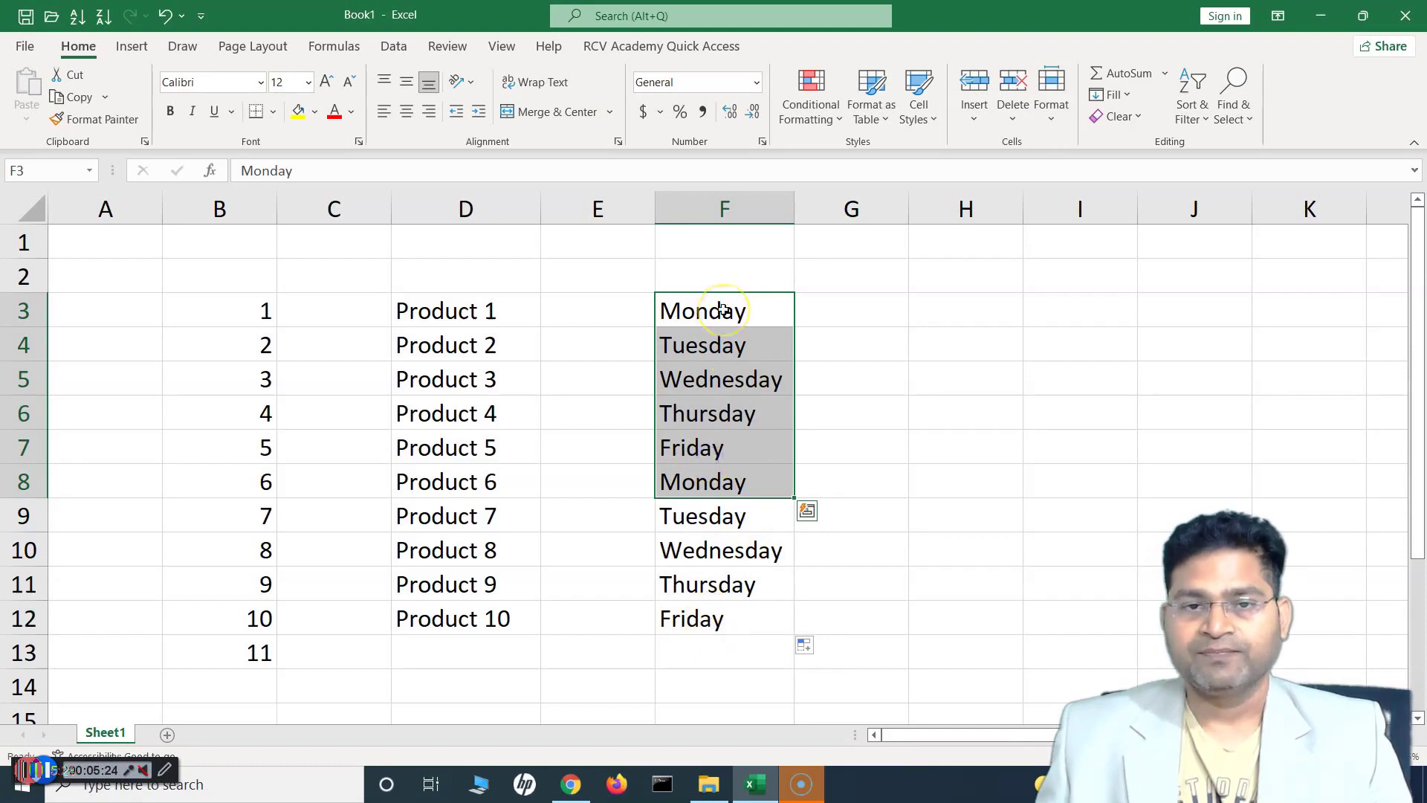
key(ctrl+shift+Down)
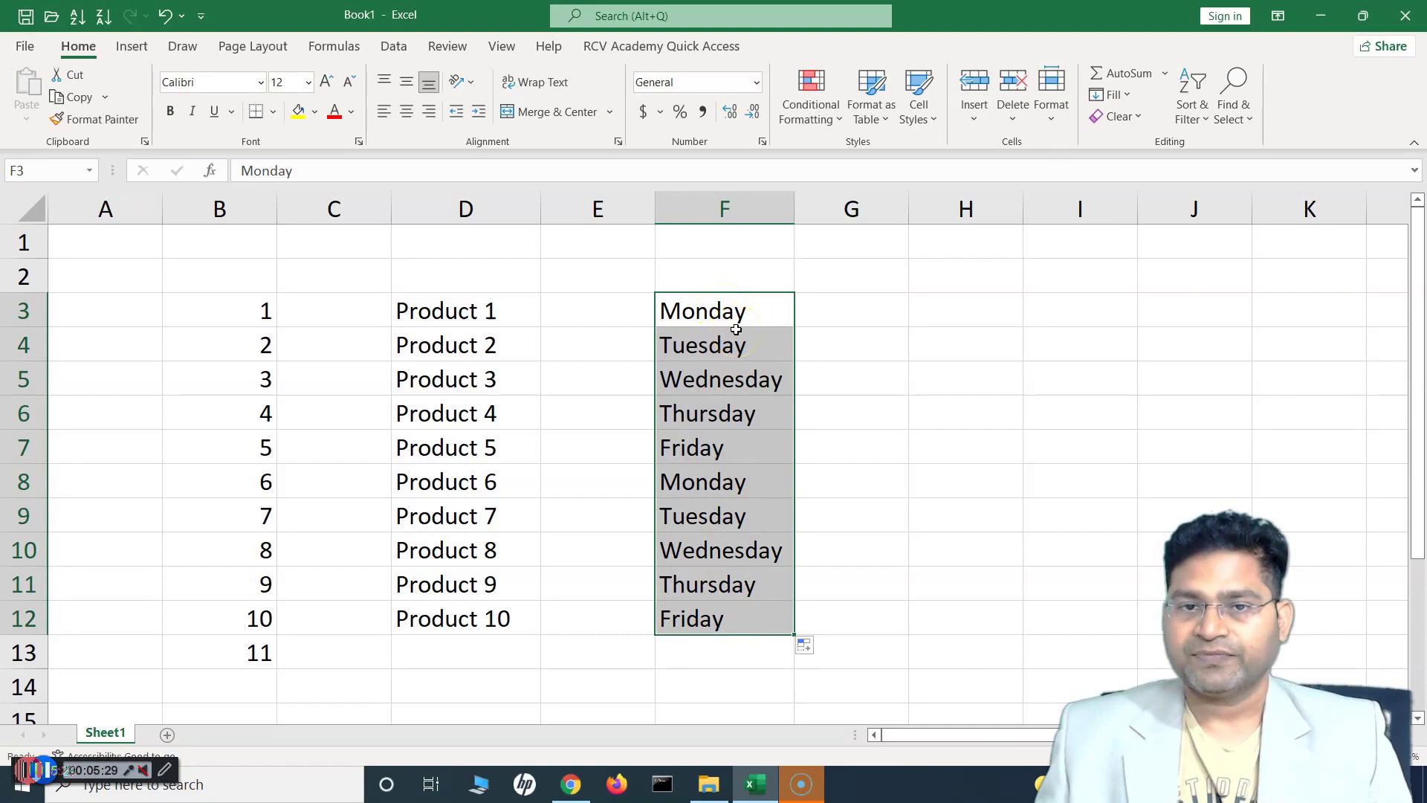
- Enter Mon in G3 and fill abbreviated day names through Wed down to G12
key(Right)
text(Mon)
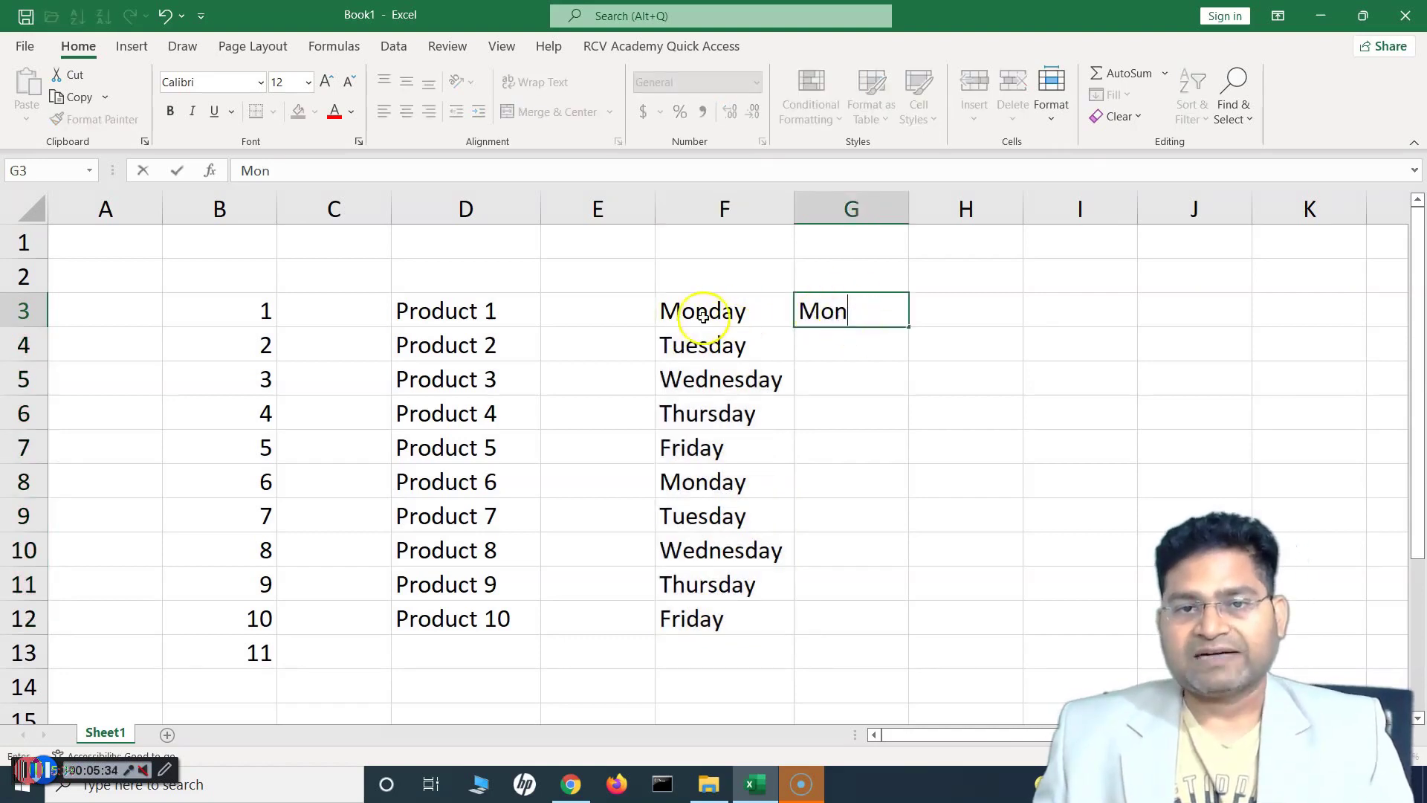
key(ctrl+Return)
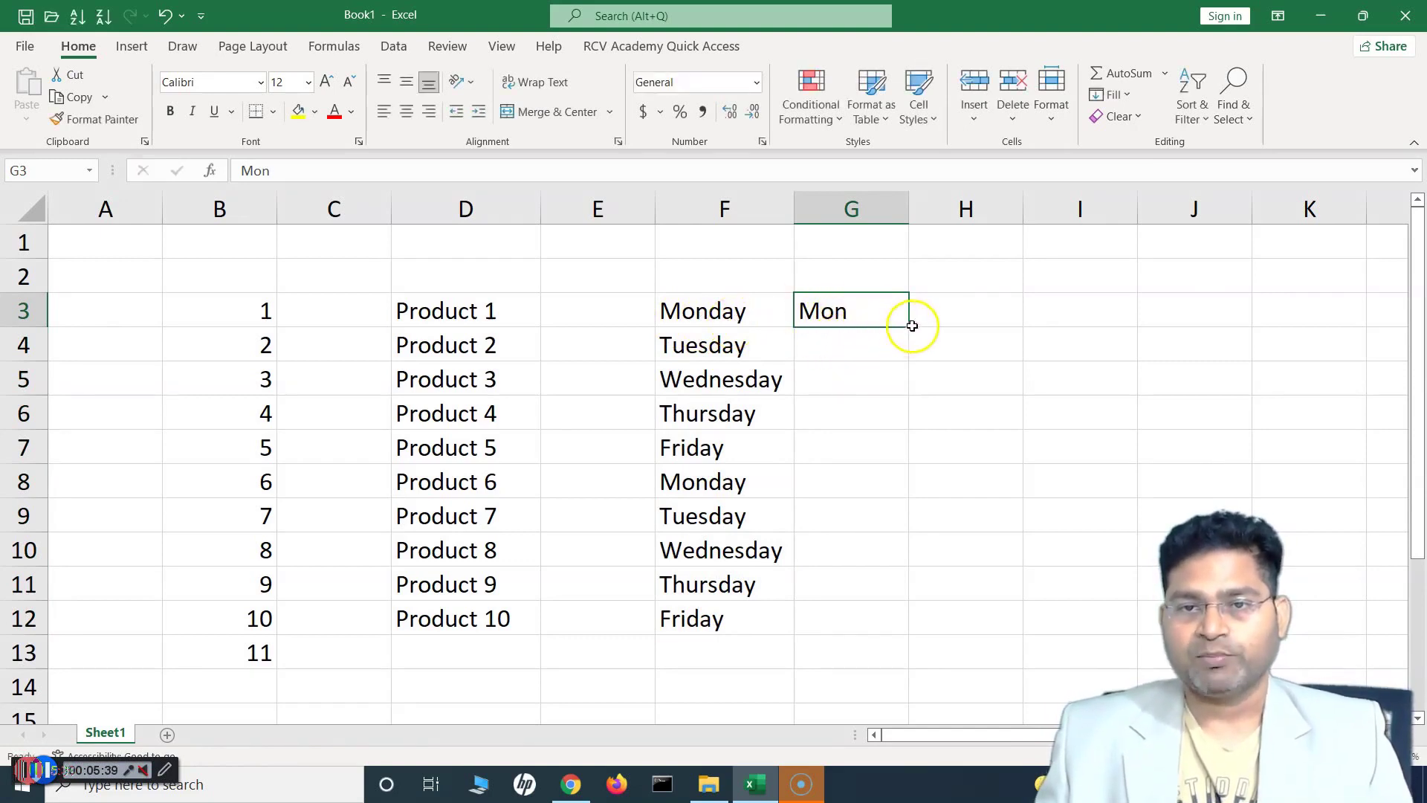
drag(911, 327, 901, 624)
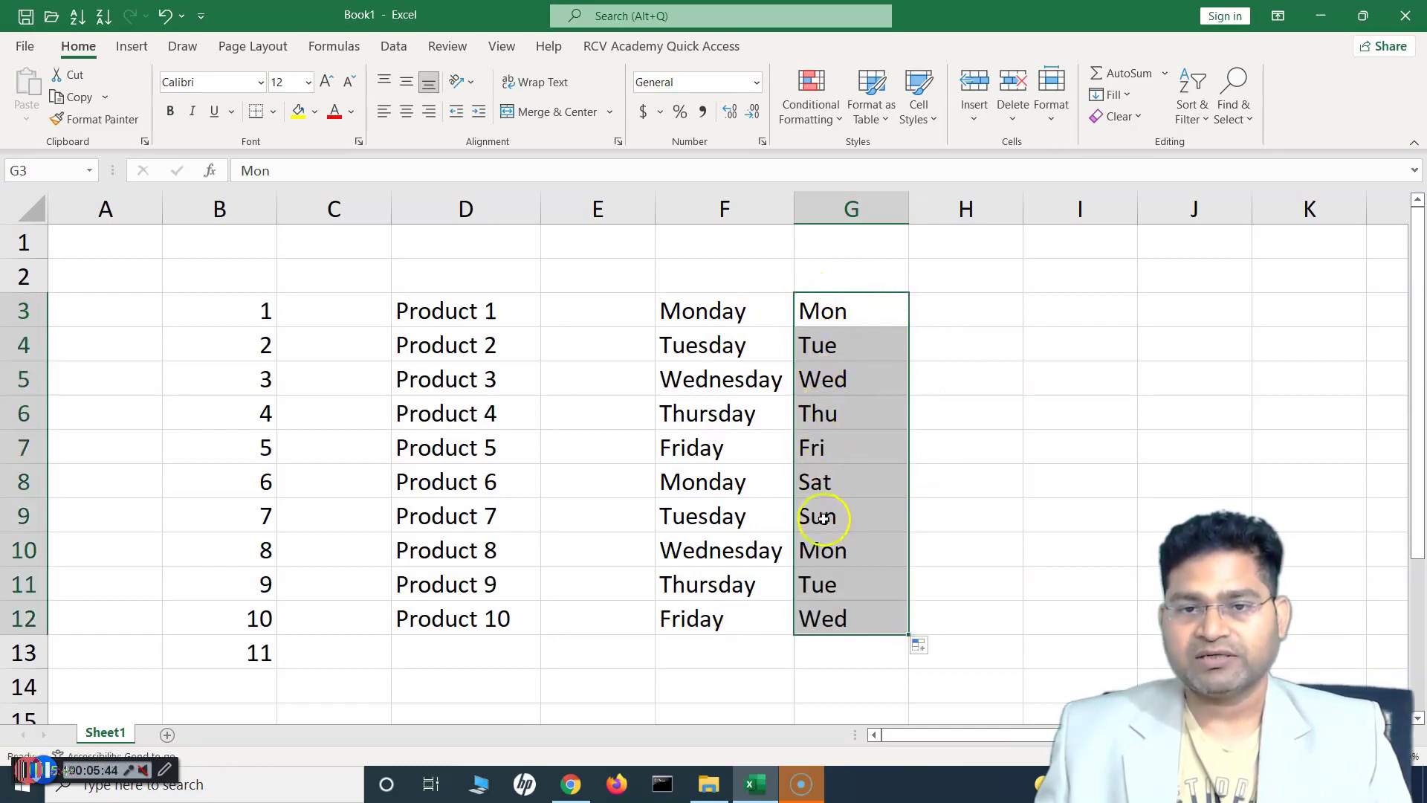
click(926, 651)
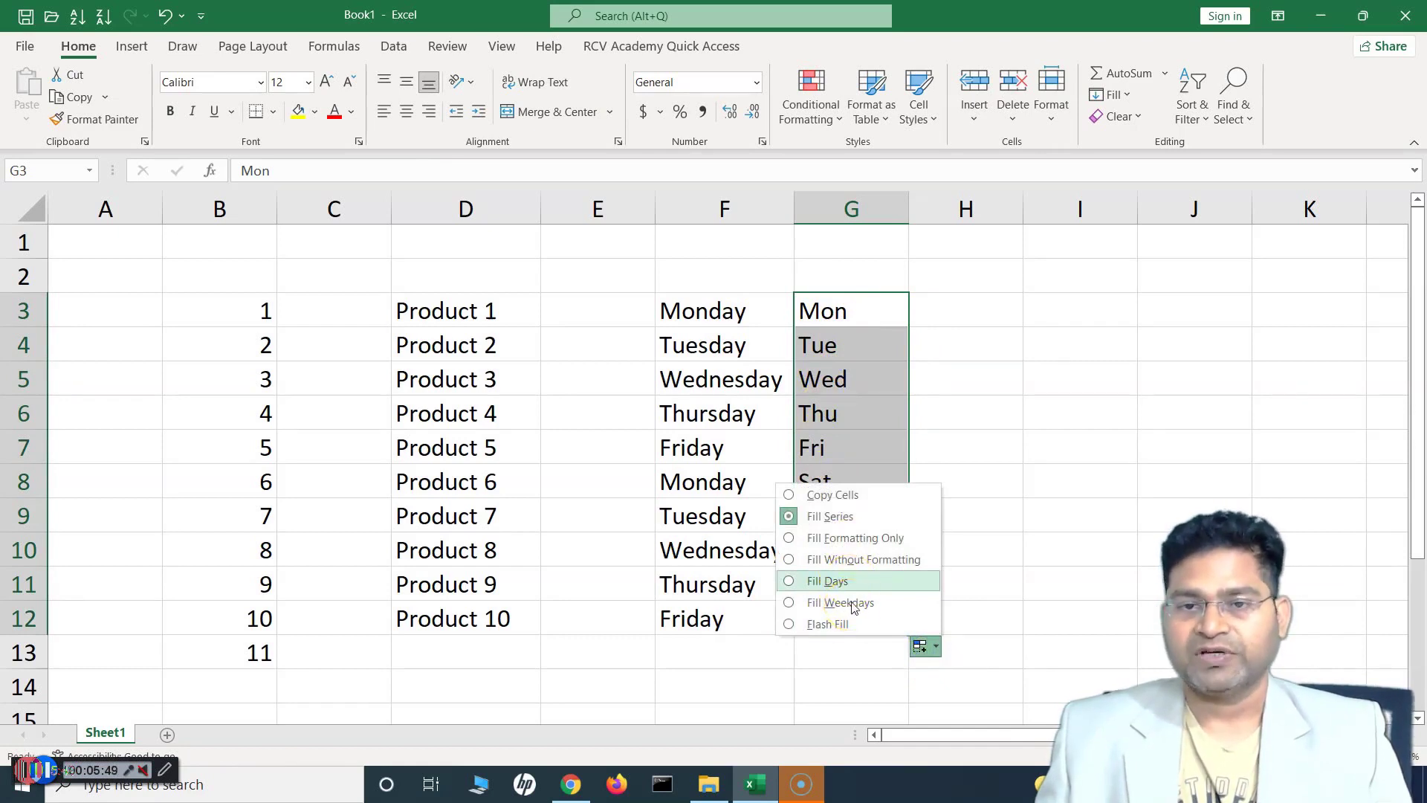
click(1018, 310)
click(1044, 311)
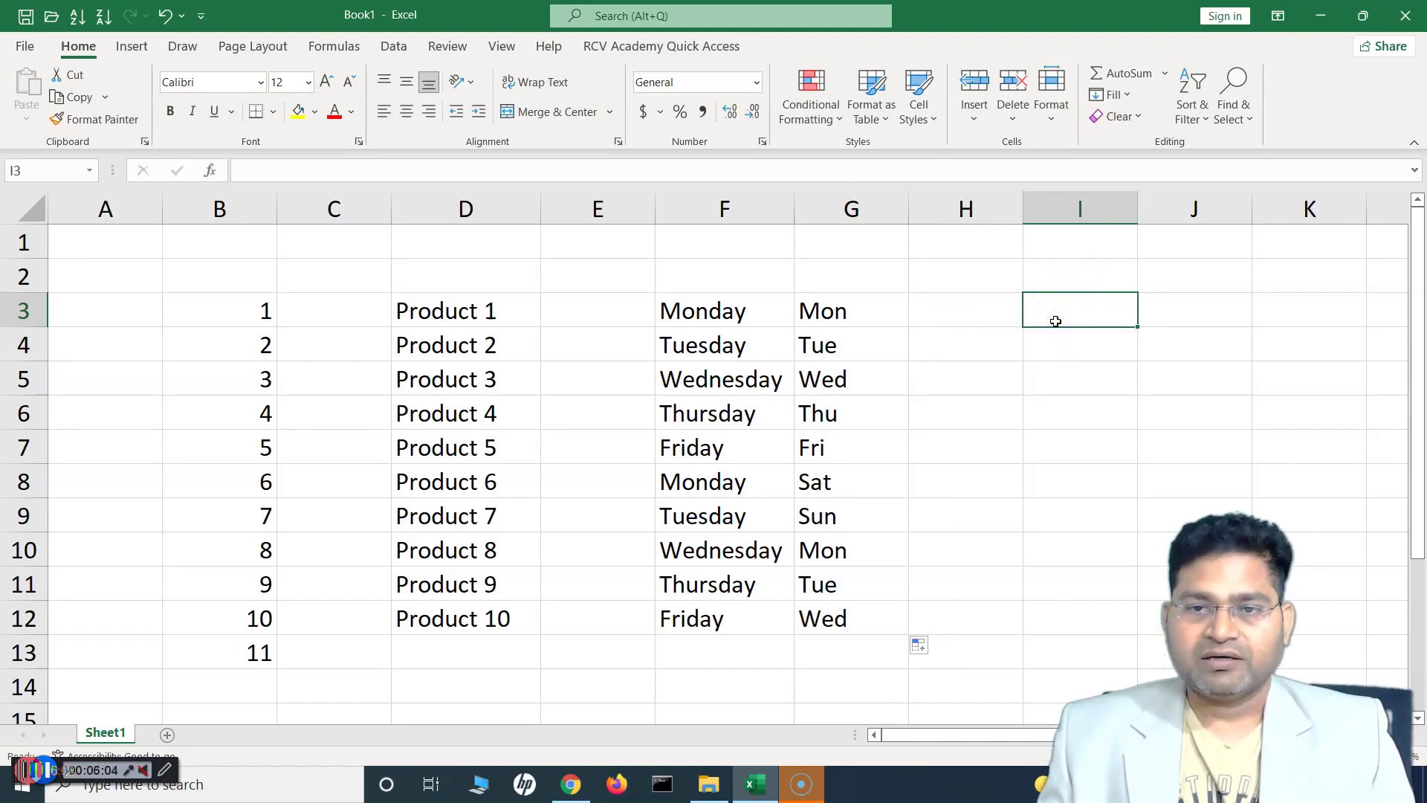
- Enter the date 17/02/2022 in cell I3
text(17)
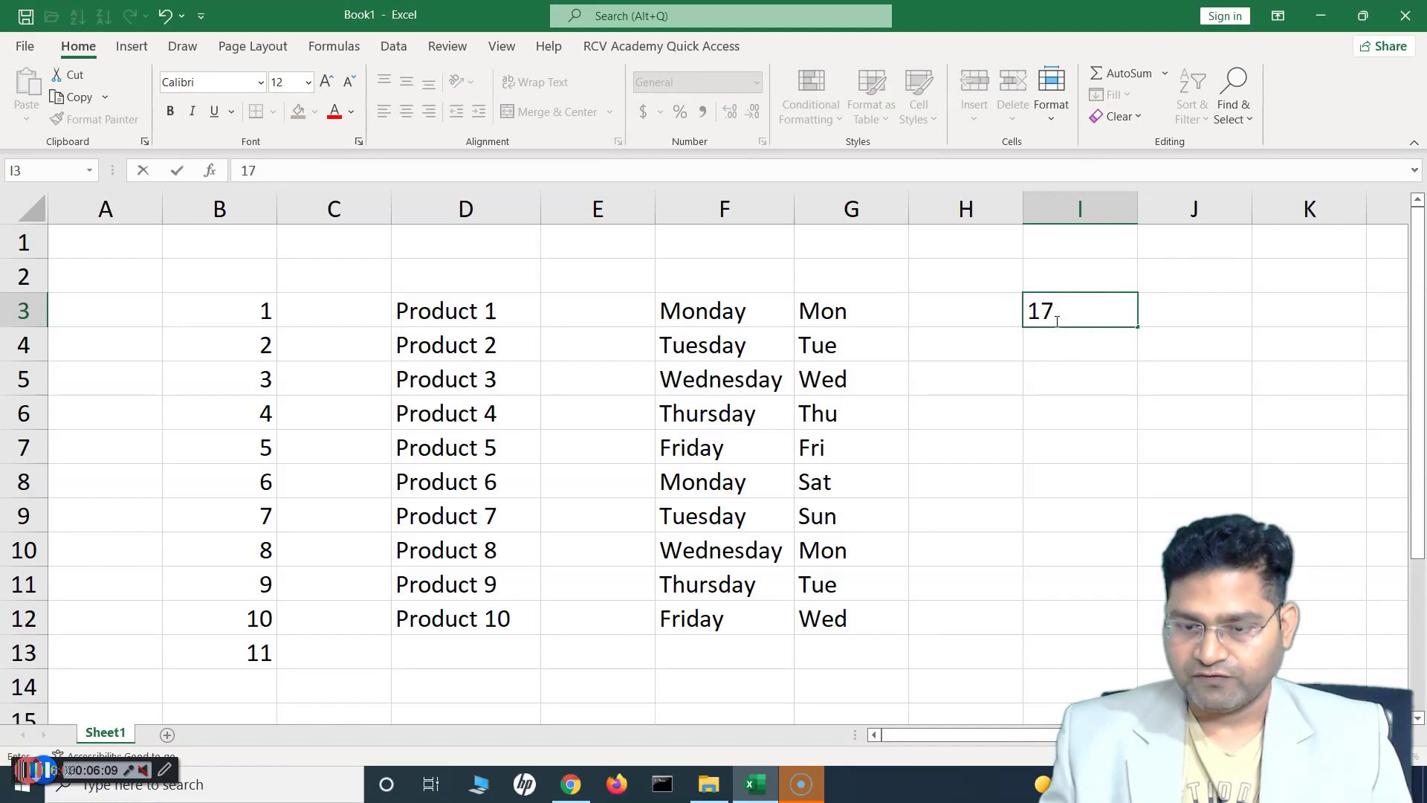
text(/02/2022)
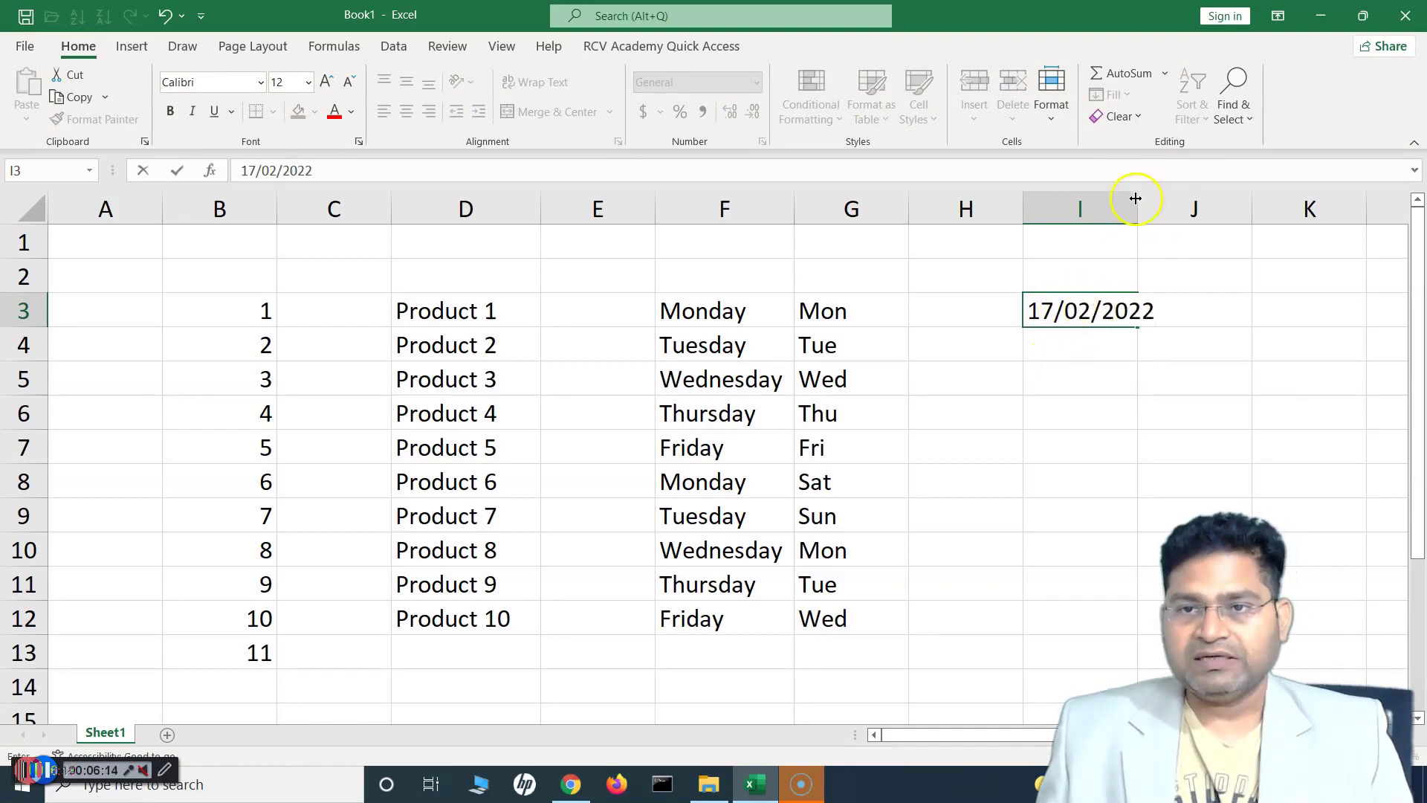
click(1113, 307)
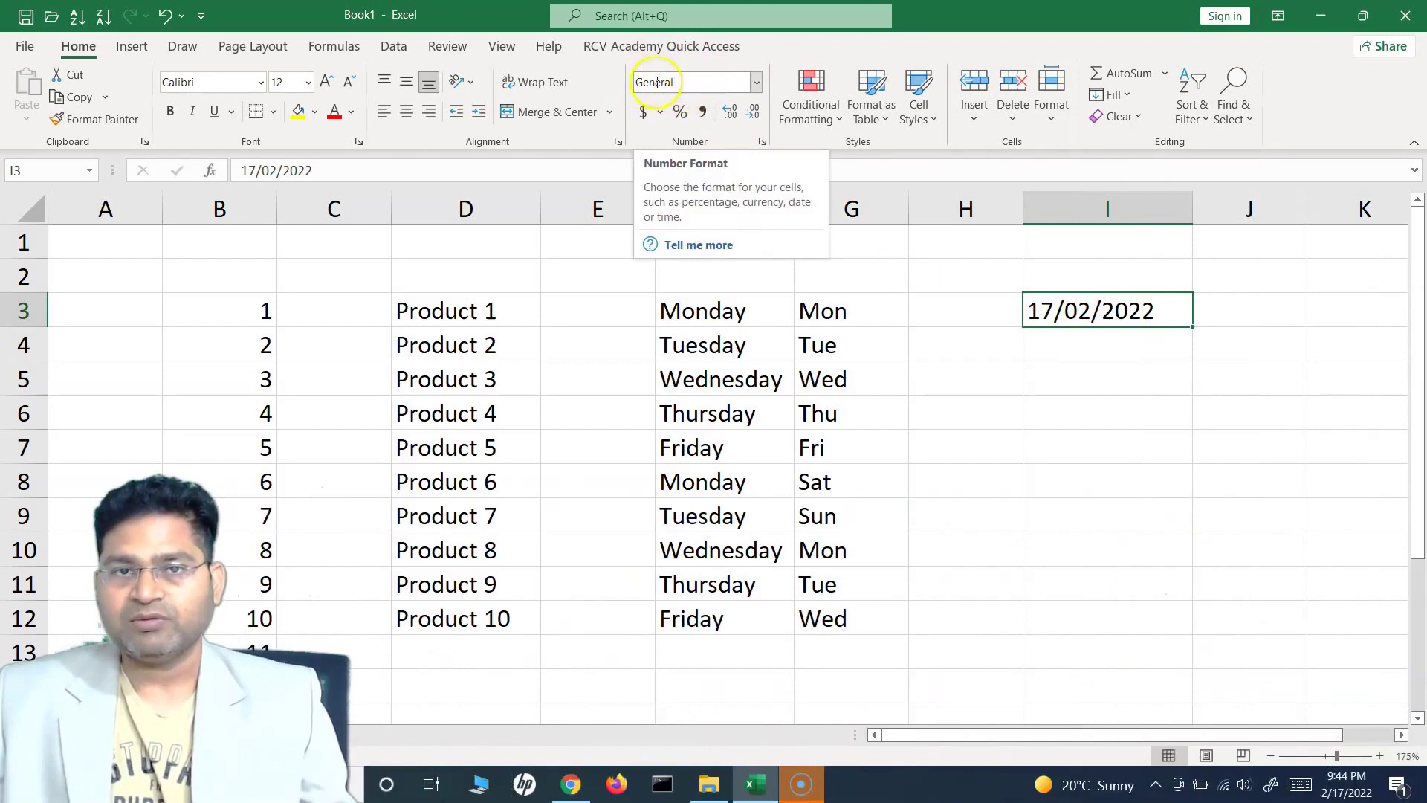
click(1108, 345)
click(1134, 296)
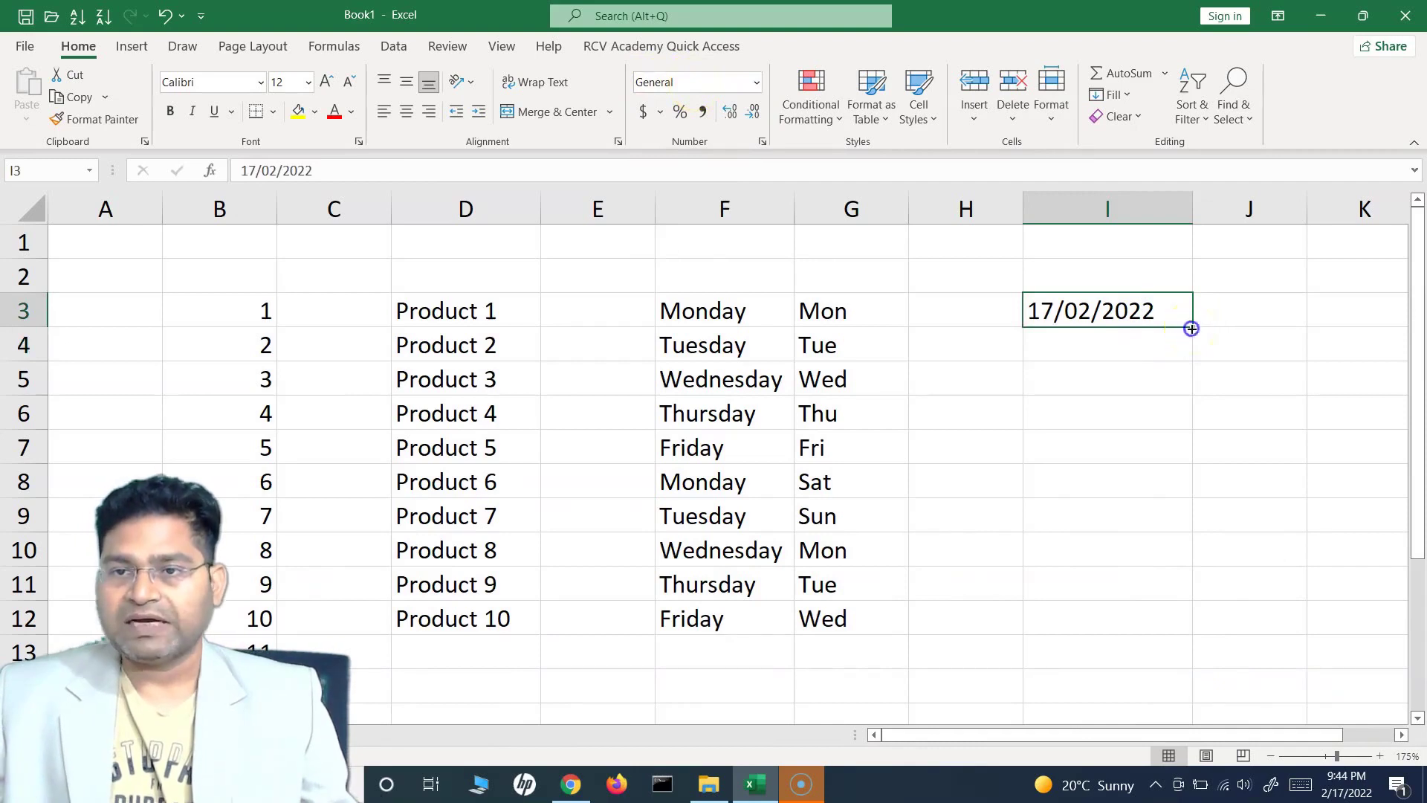
- Fill I3:I12 with yearly dates from 17/02/2022 to 17/02/2031
drag(1192, 327, 1185, 628)
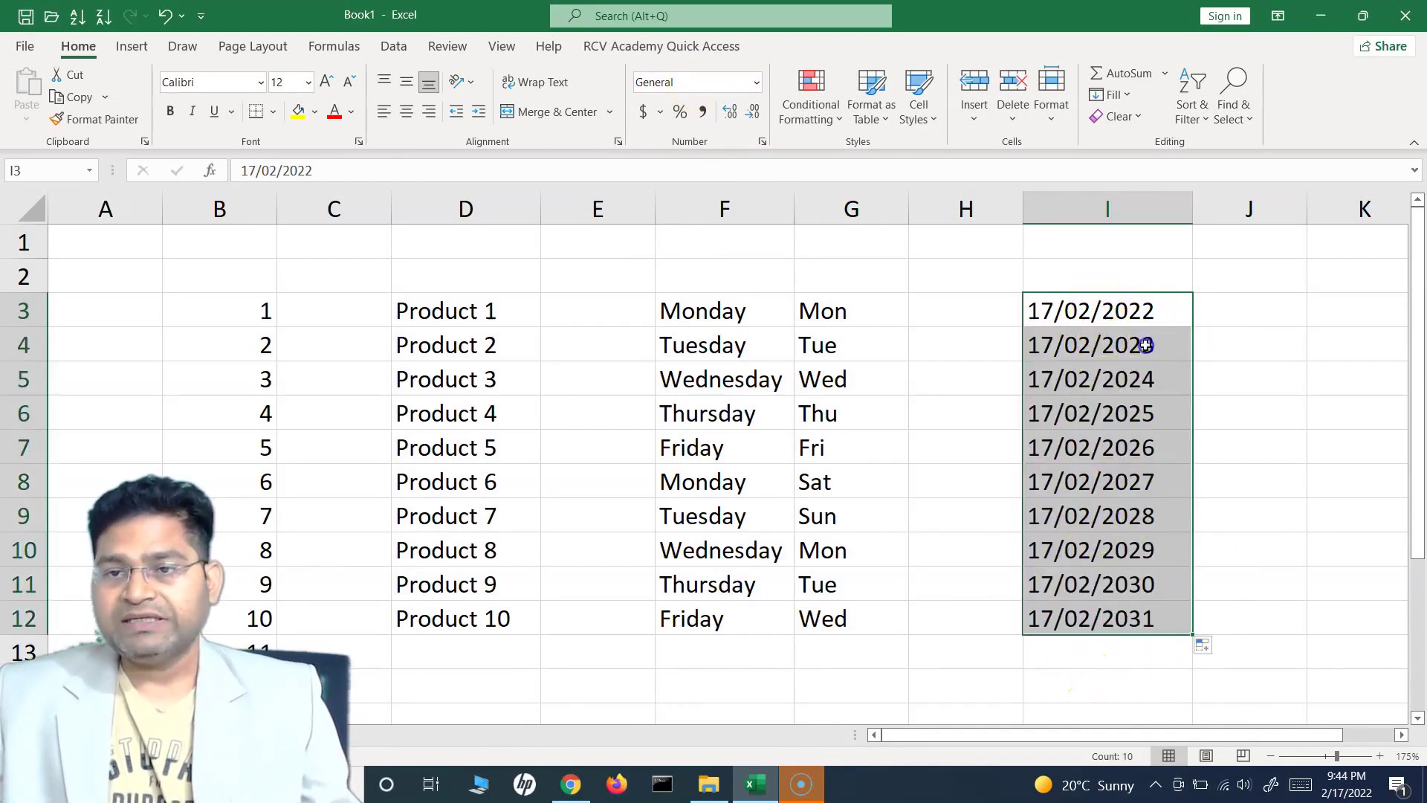
click(1144, 379)
click(1152, 413)
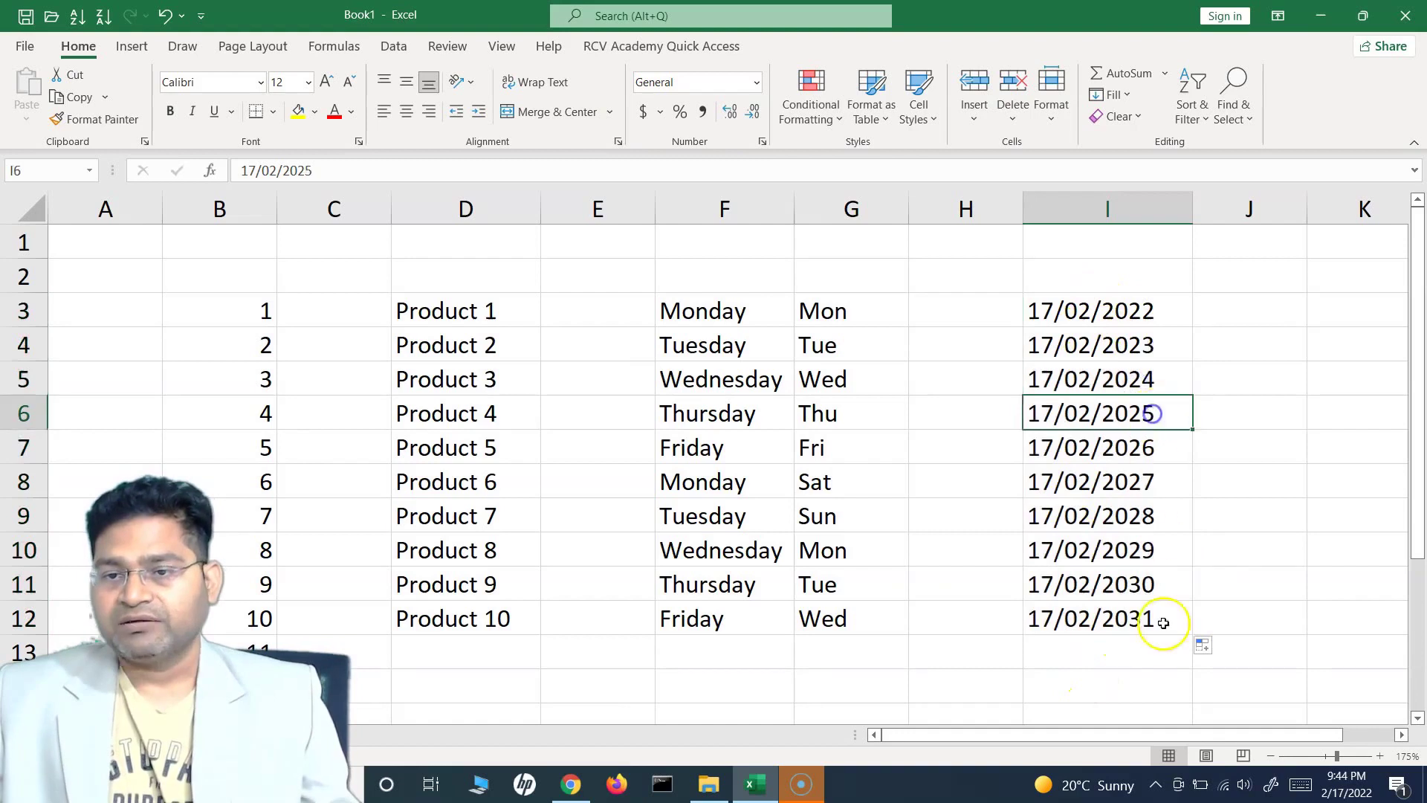
click(1203, 644)
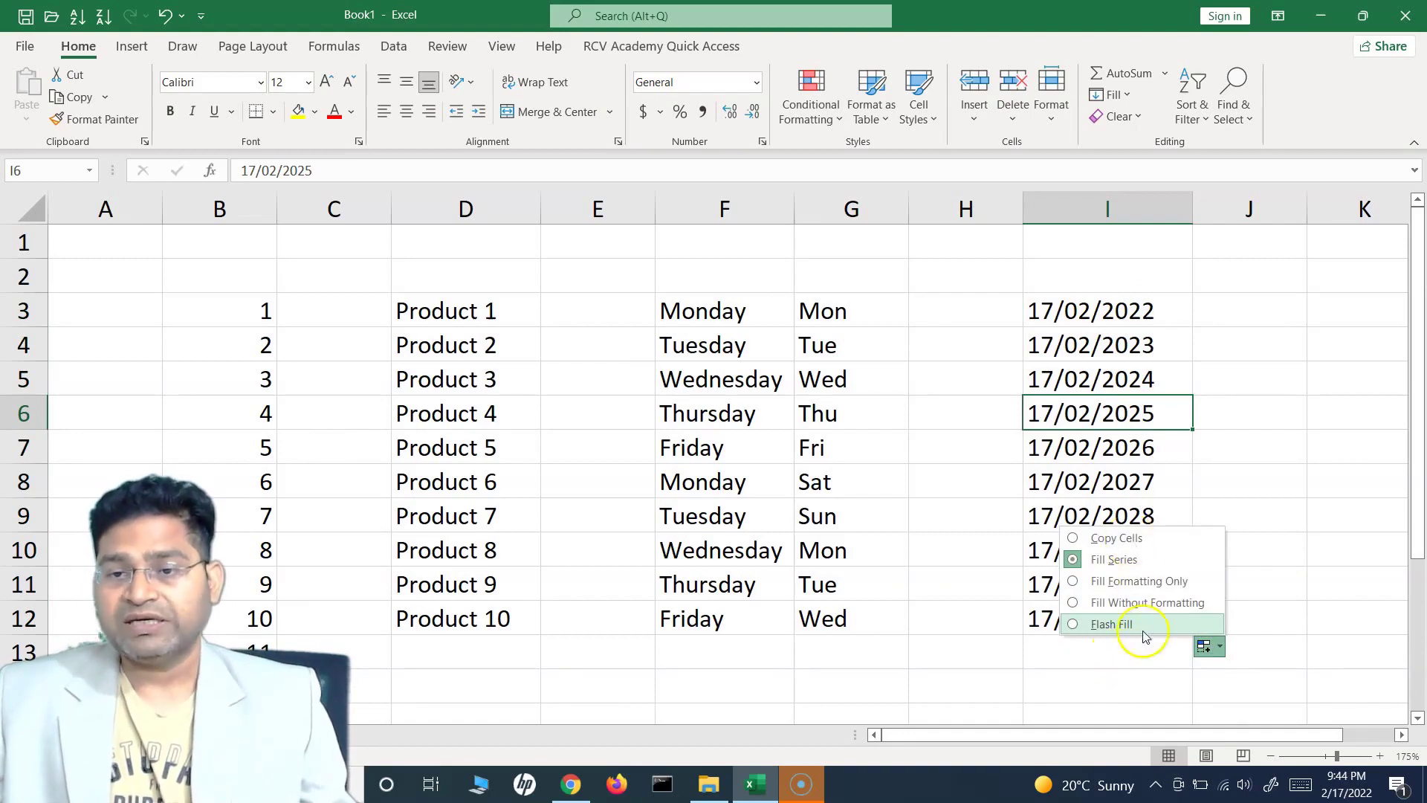
click(1130, 622)
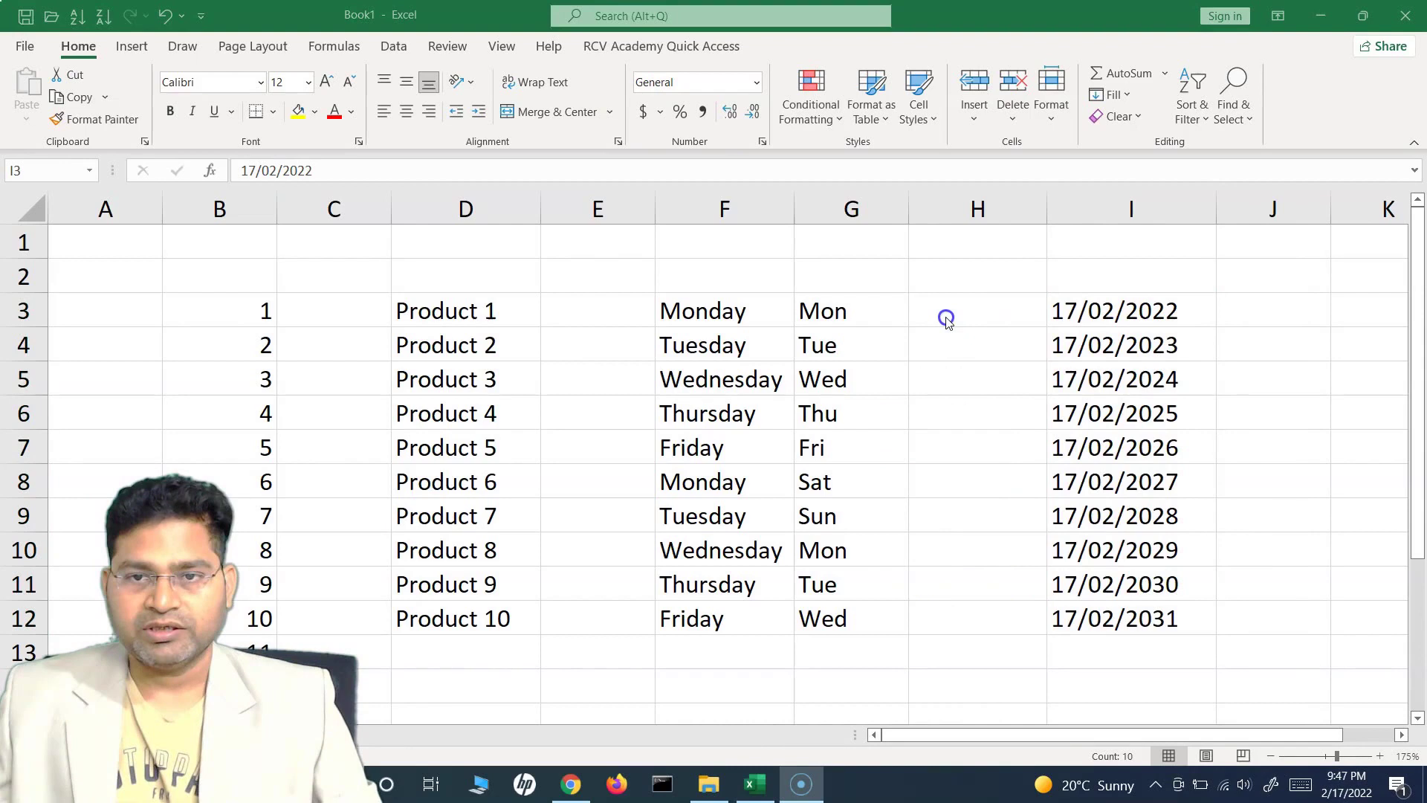
- Enter the date 2022/02/17 in cell K3, right of the yearly dates
click(946, 319)
click(1303, 325)
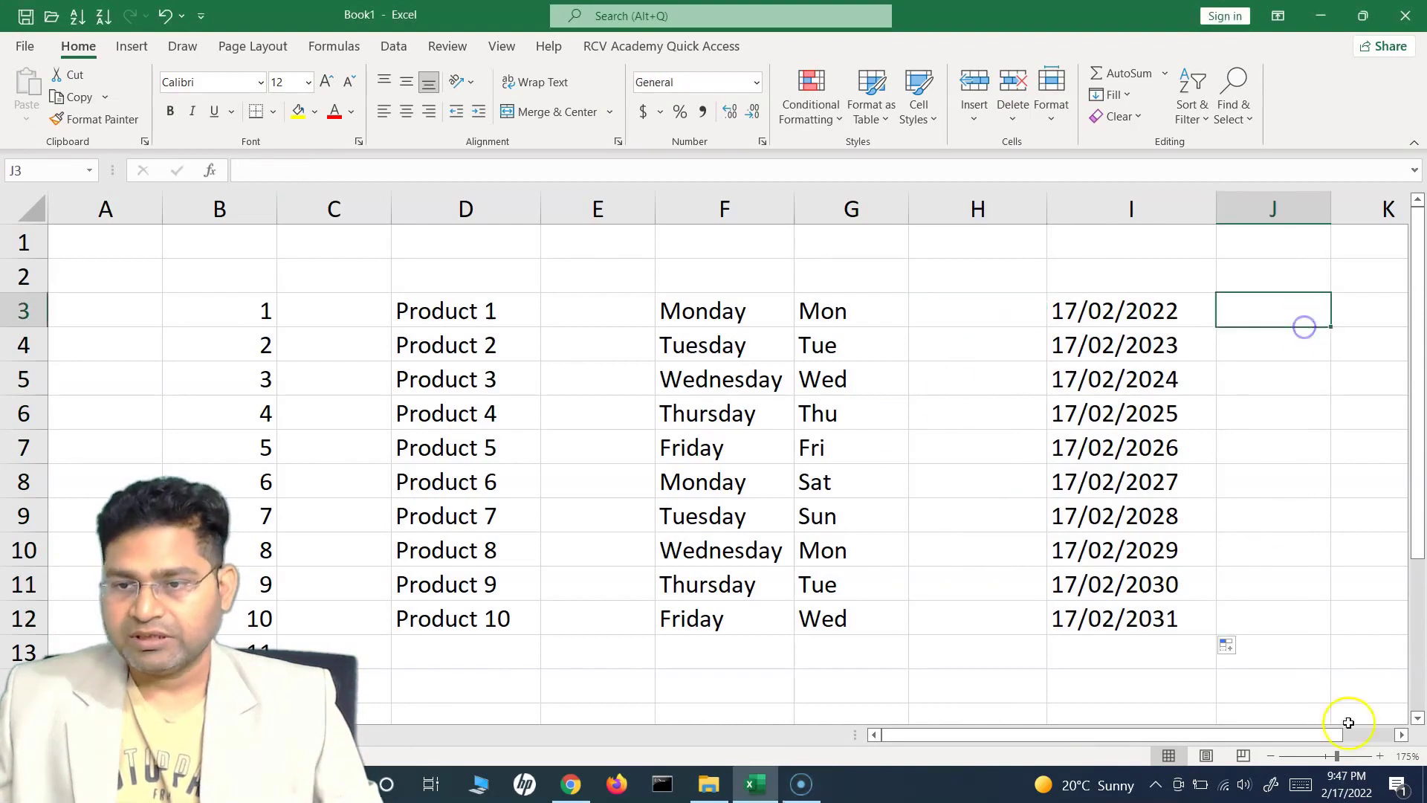
click(1402, 735)
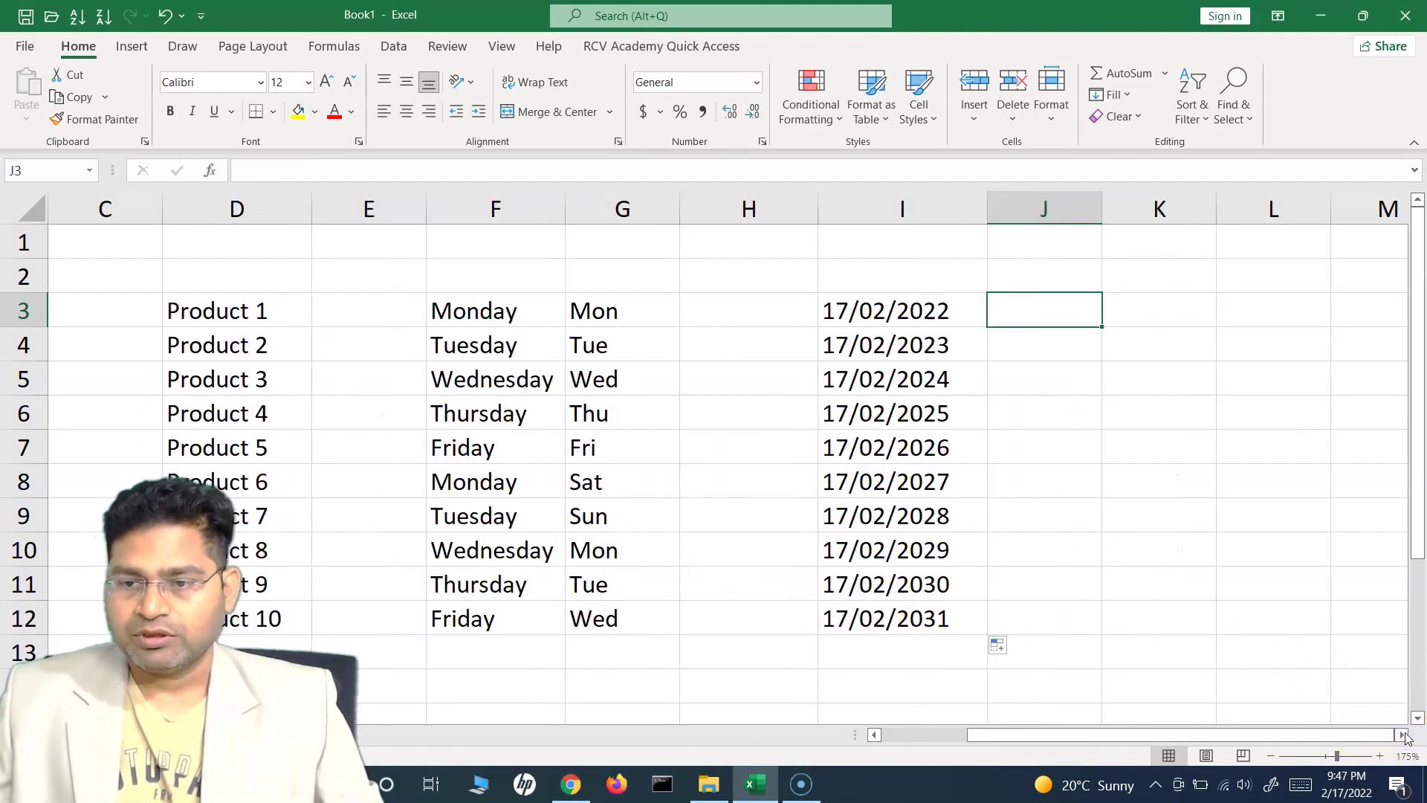
click(1402, 735)
click(922, 310)
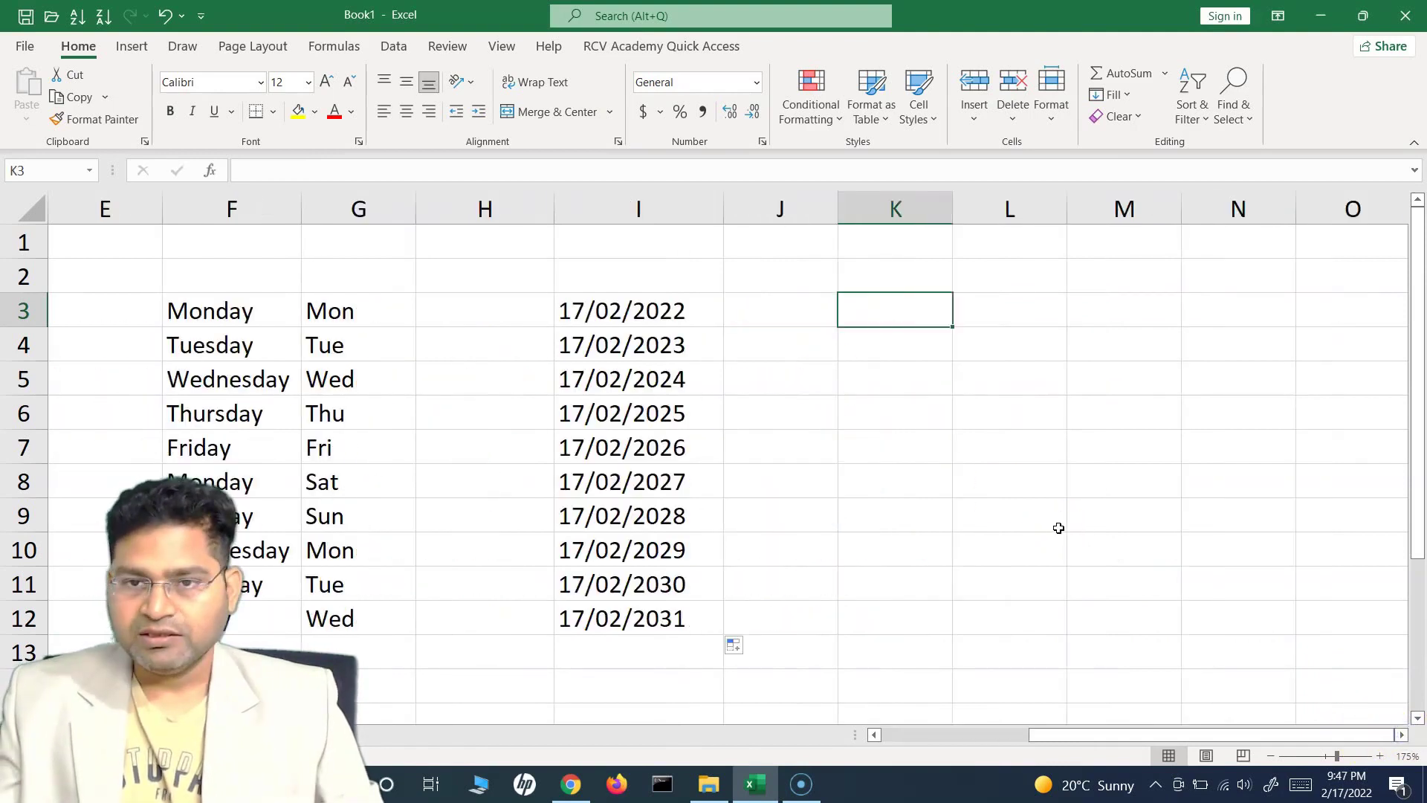
text(20)
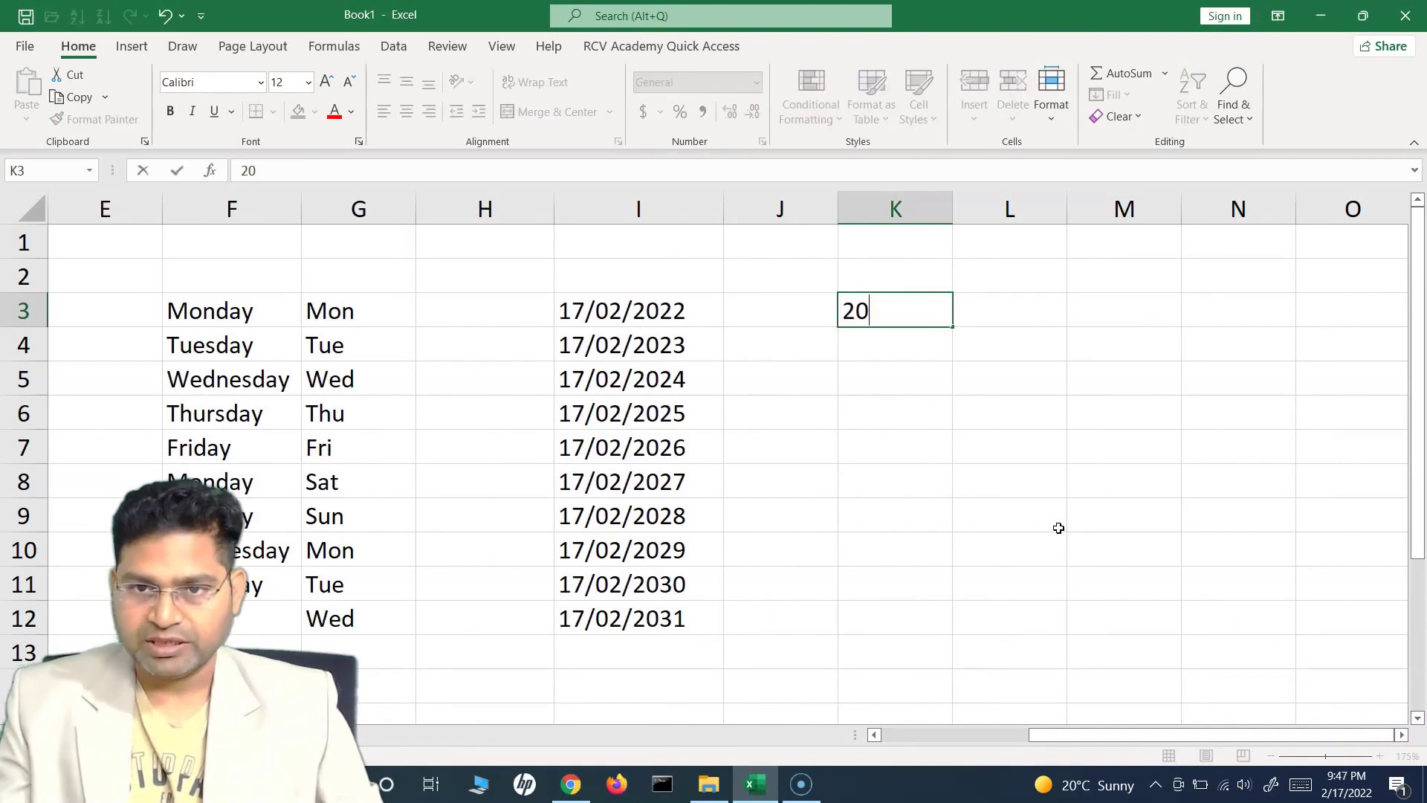
text(22/02/)
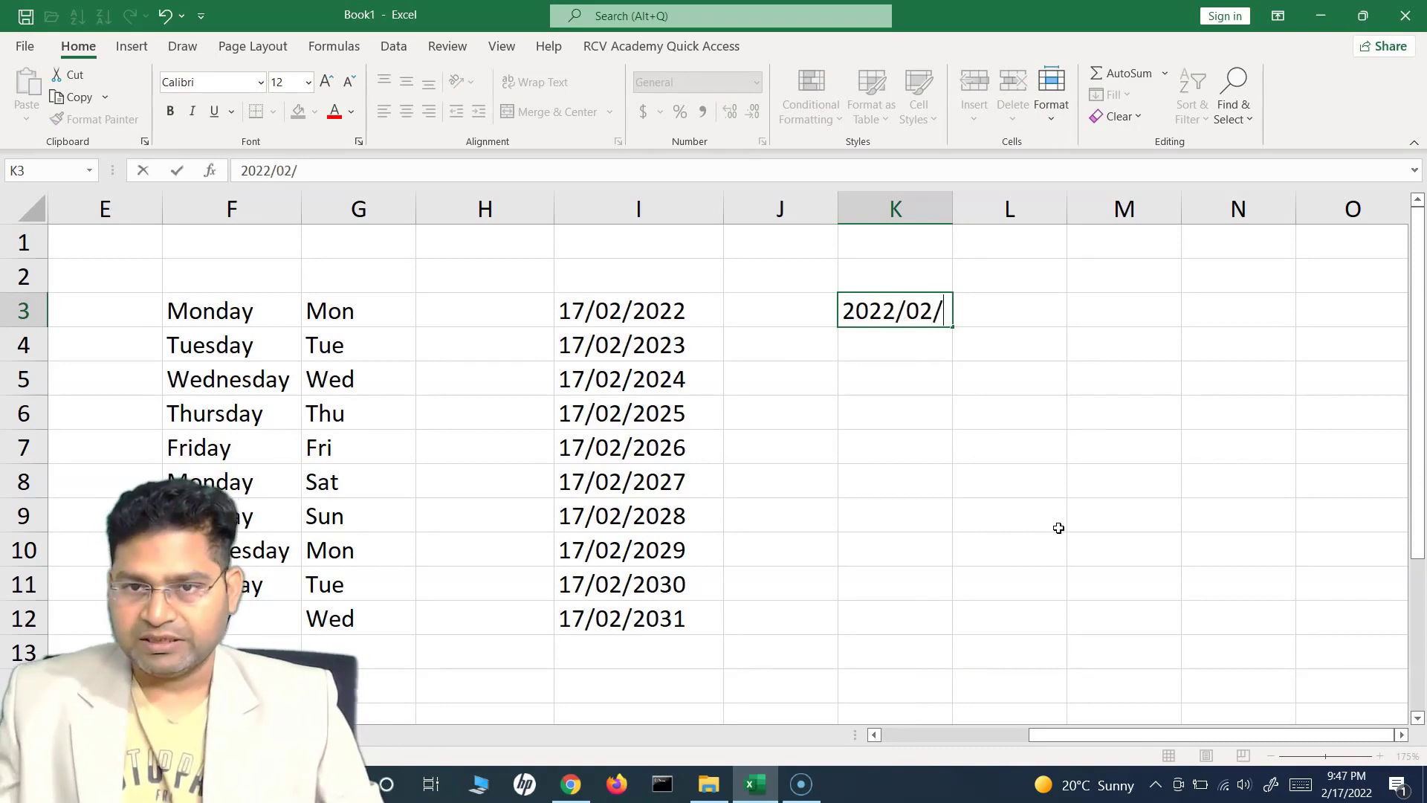
text(17)
click(902, 332)
click(896, 309)
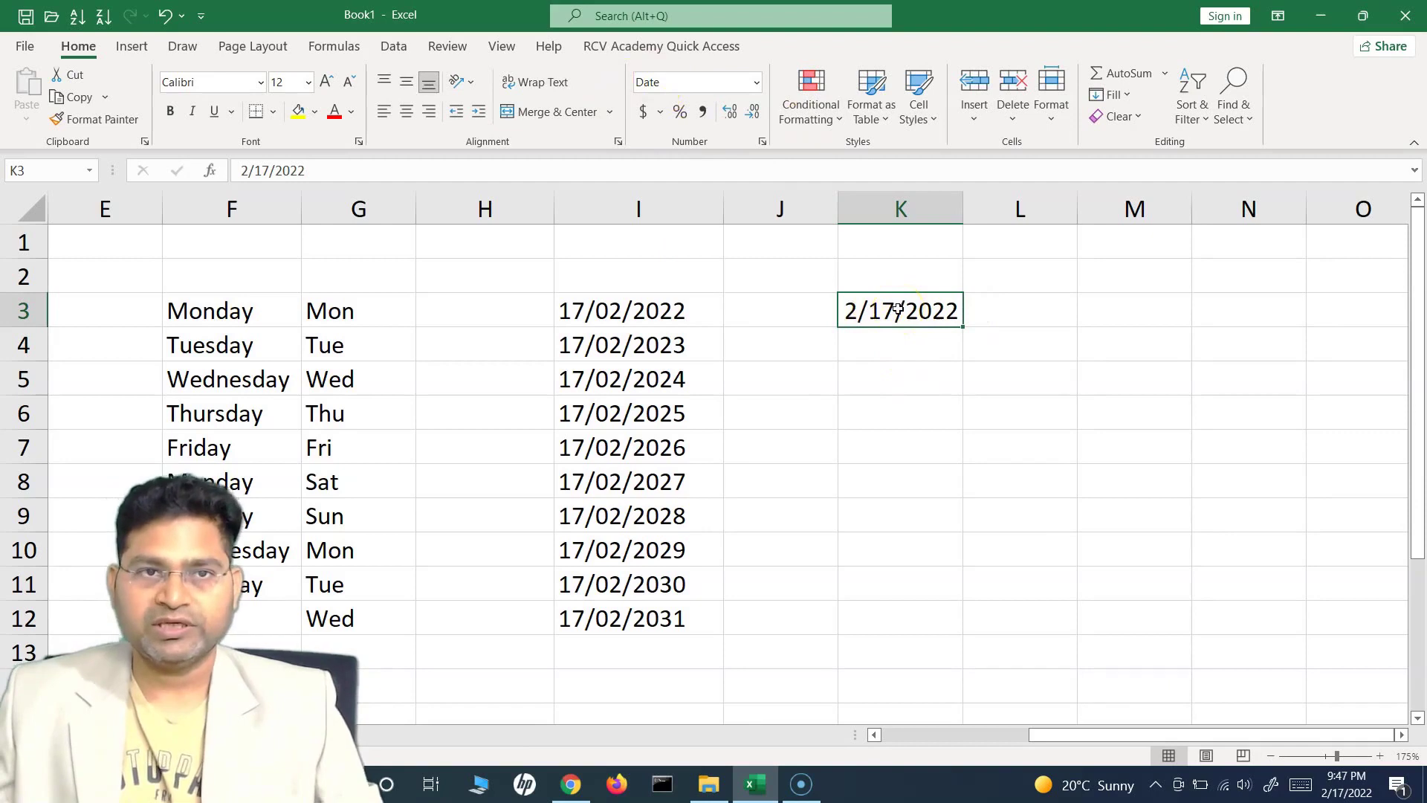
- Drag K3's fill handle to K12 to fill daily dates 2/17/2022 through 2/26/2022
click(898, 316)
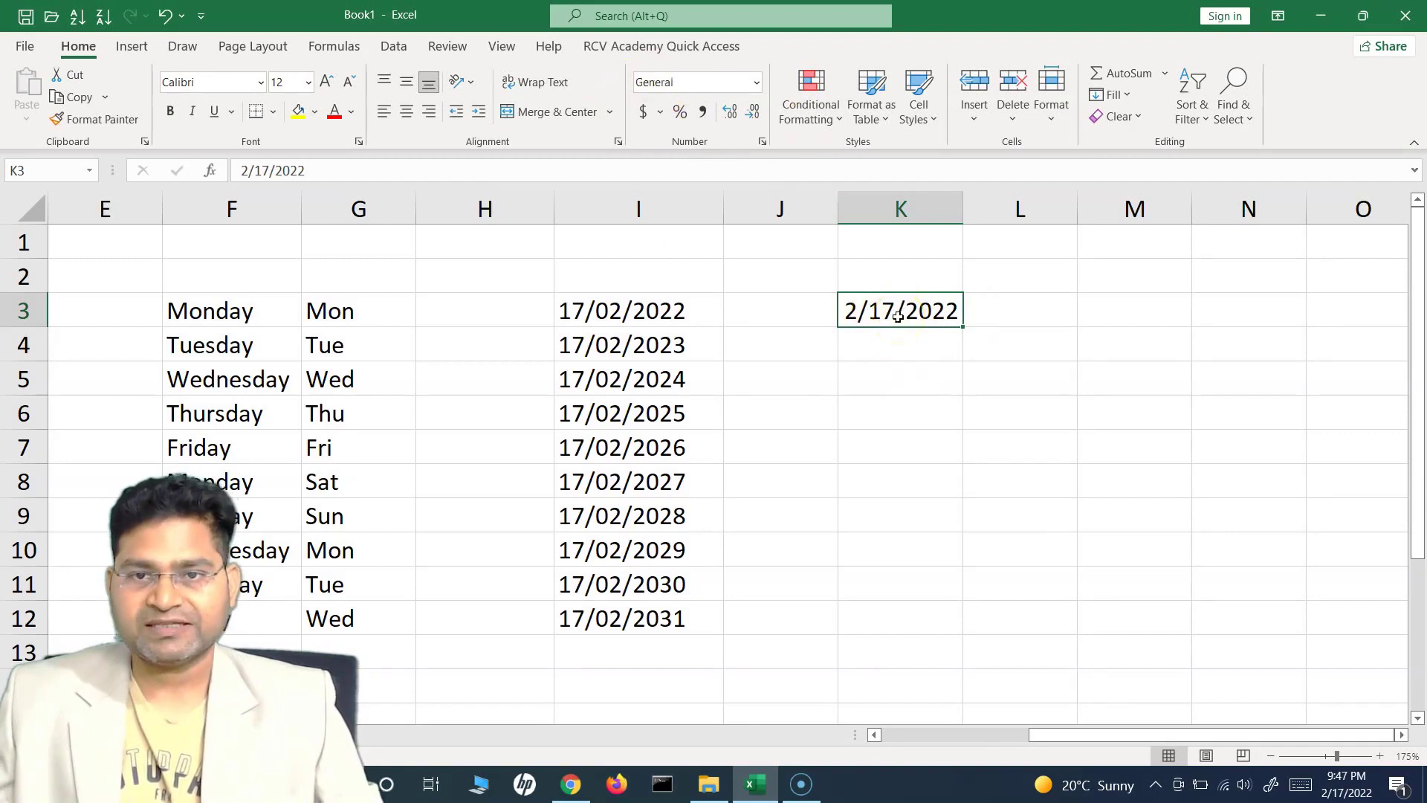
drag(636, 313, 642, 634)
click(662, 315)
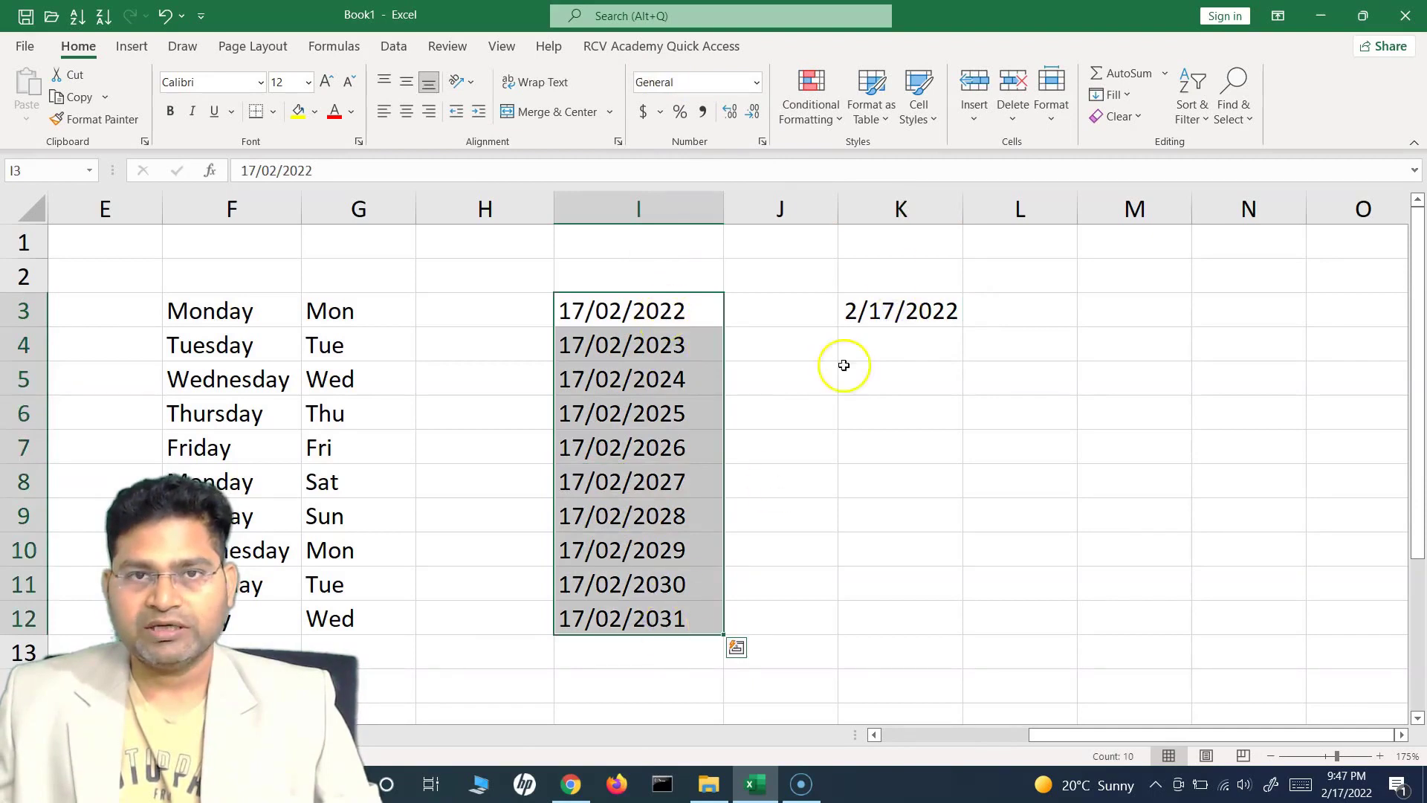
click(890, 301)
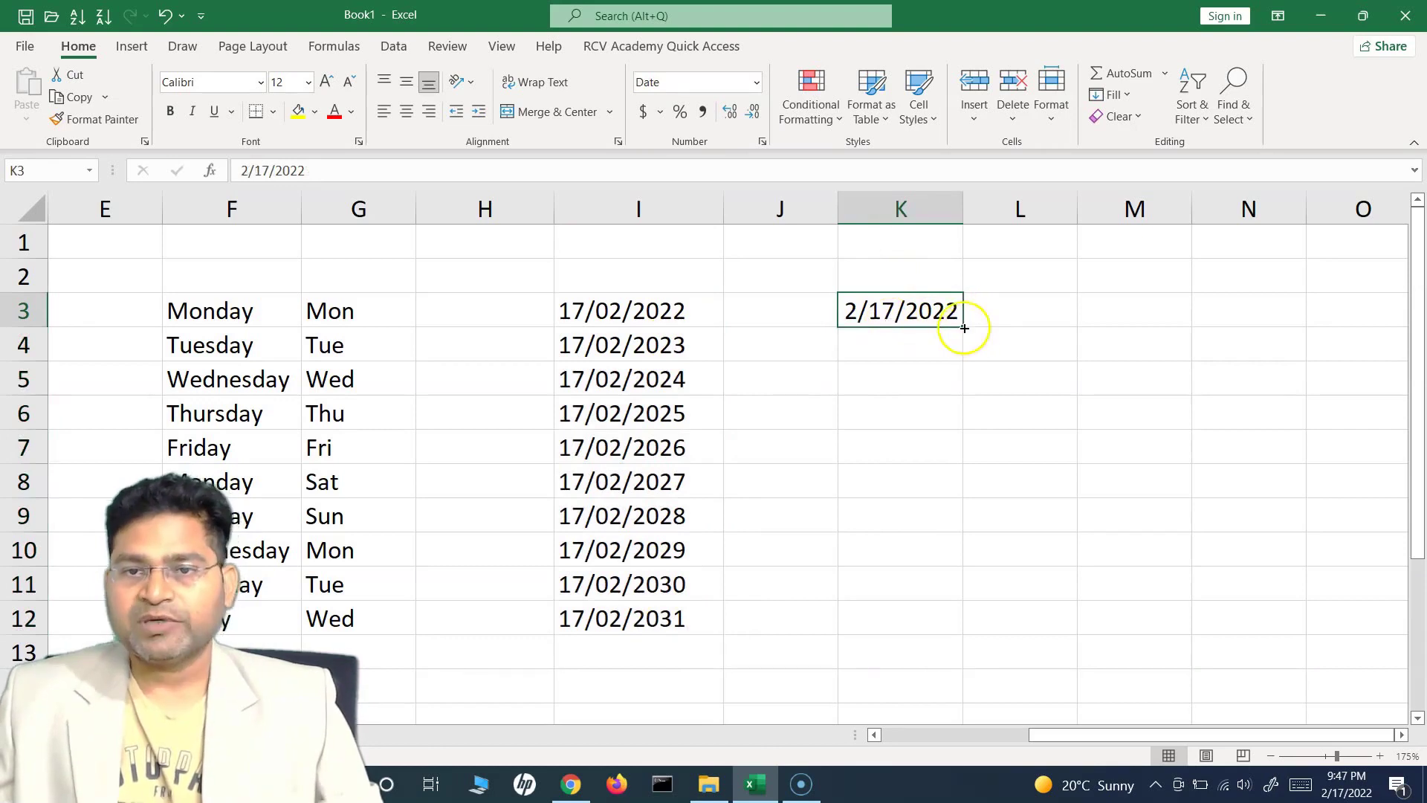
drag(964, 327, 964, 328)
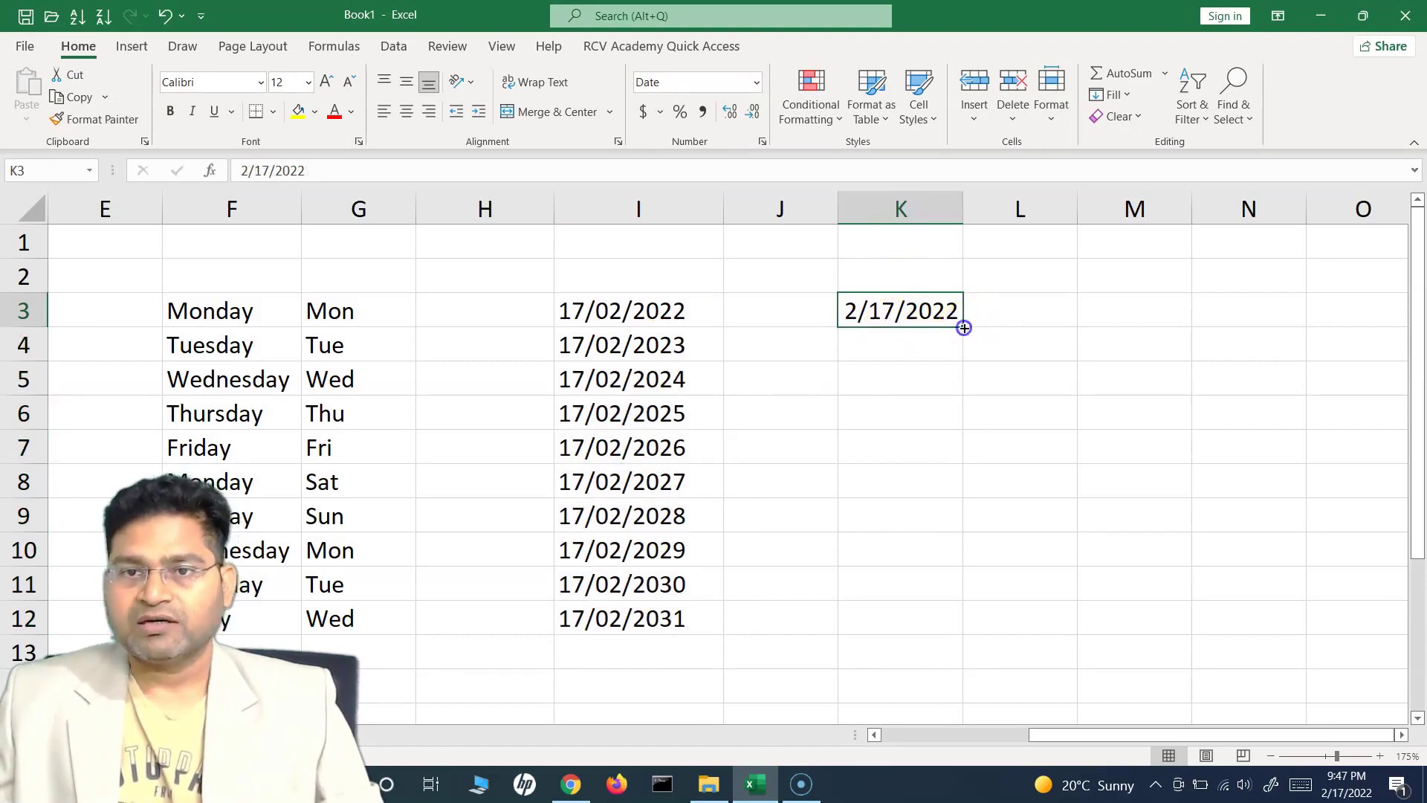
drag(964, 336, 953, 636)
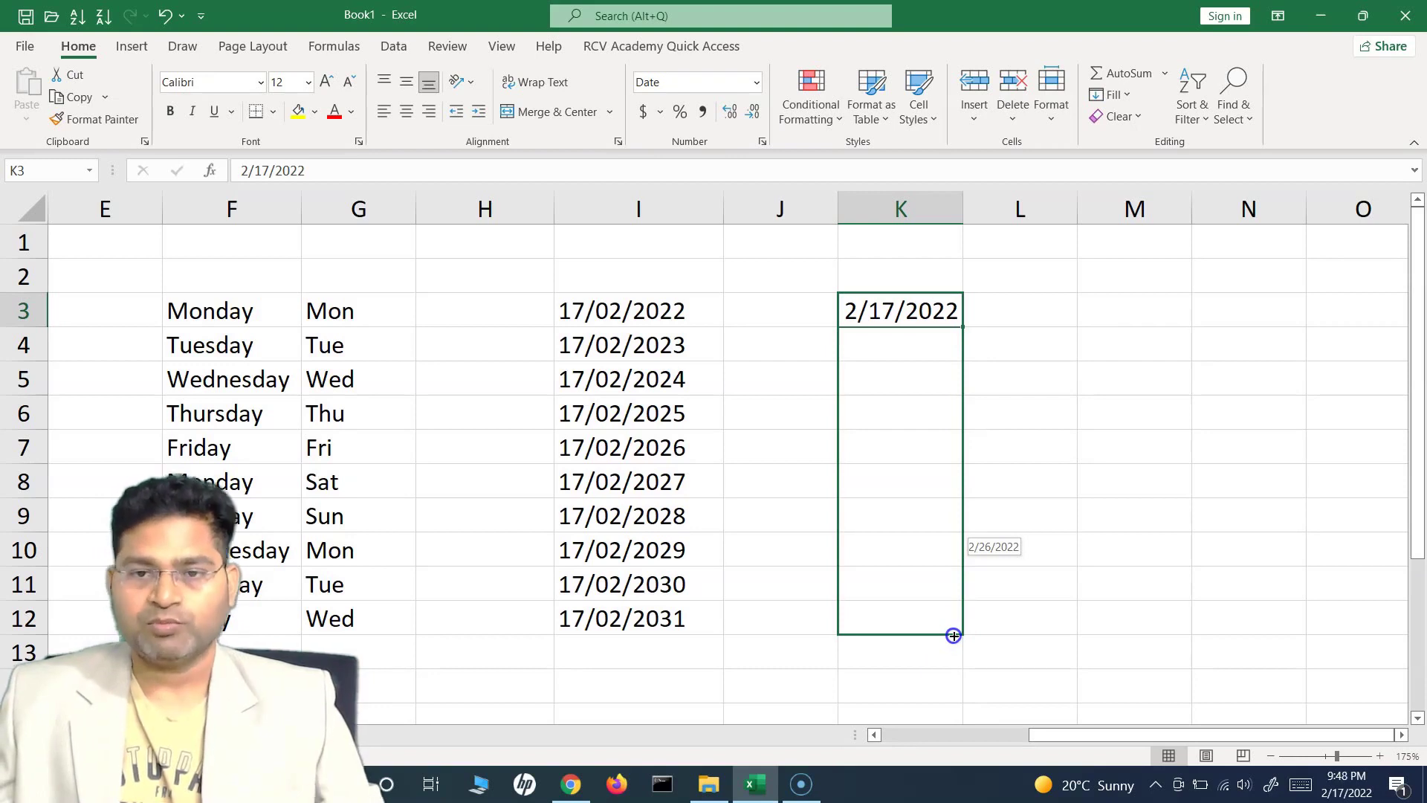
drag(954, 636, 950, 635)
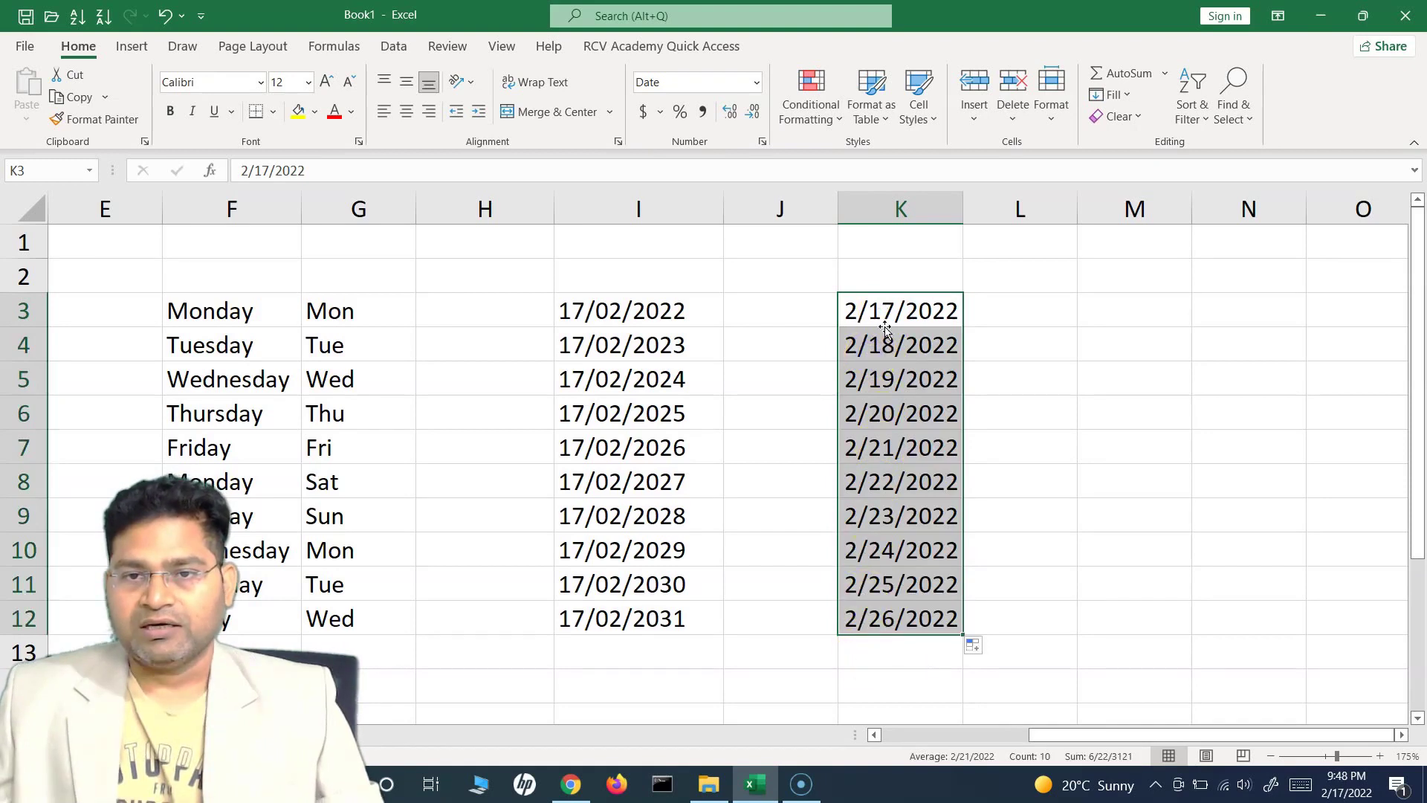
- Switch the K series to Fill Years, then Fill Months, then drag back to clear K4:K12
click(885, 330)
click(972, 645)
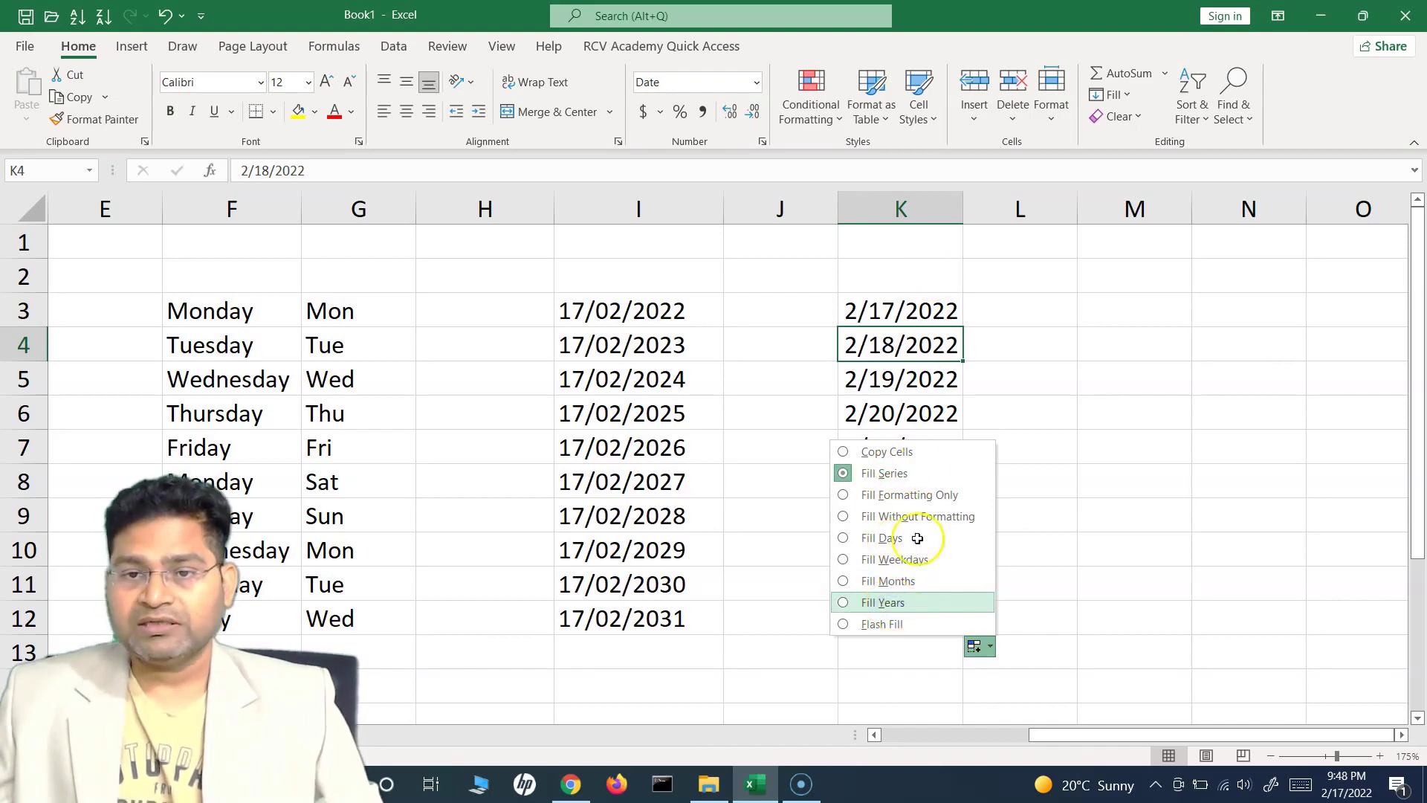
click(892, 602)
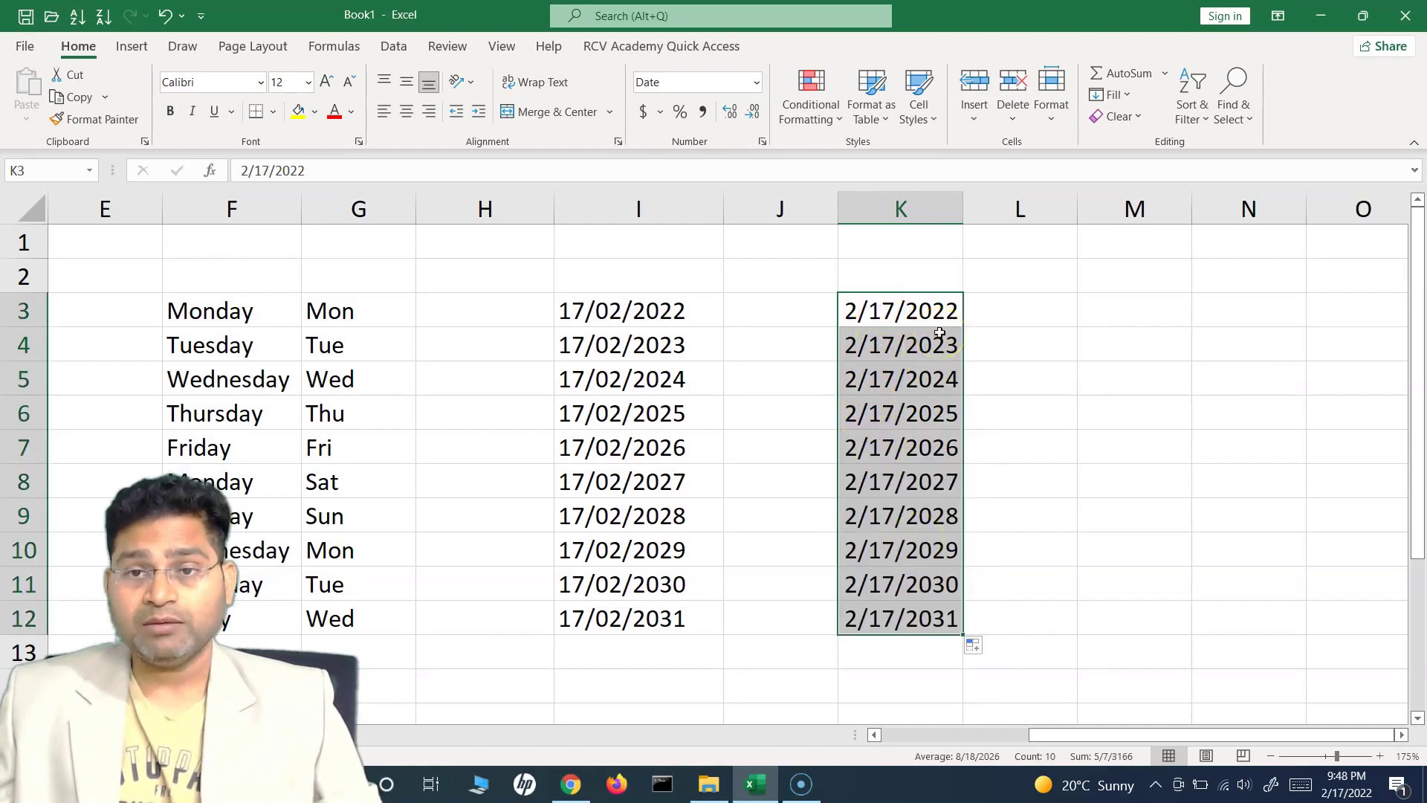
click(973, 645)
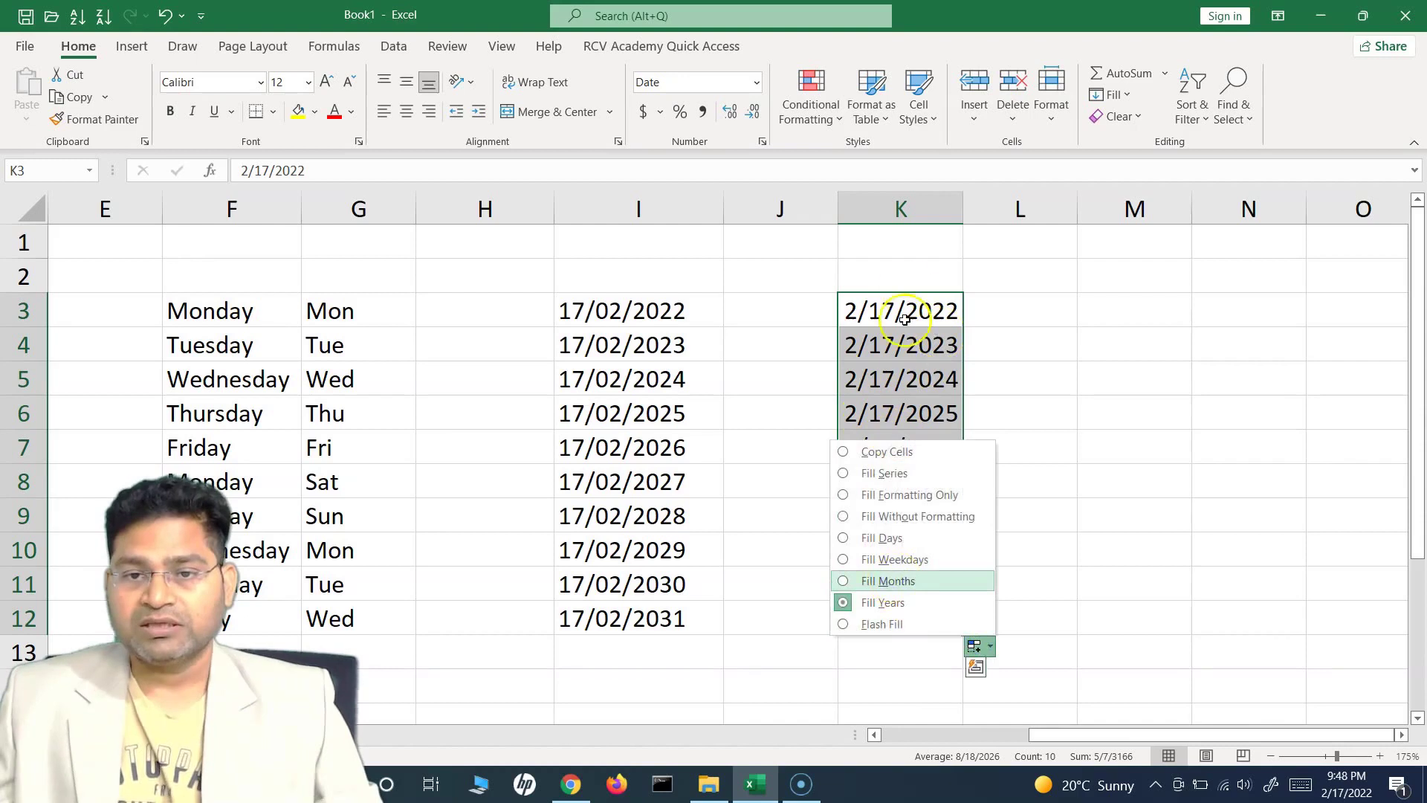
drag(963, 211, 1016, 215)
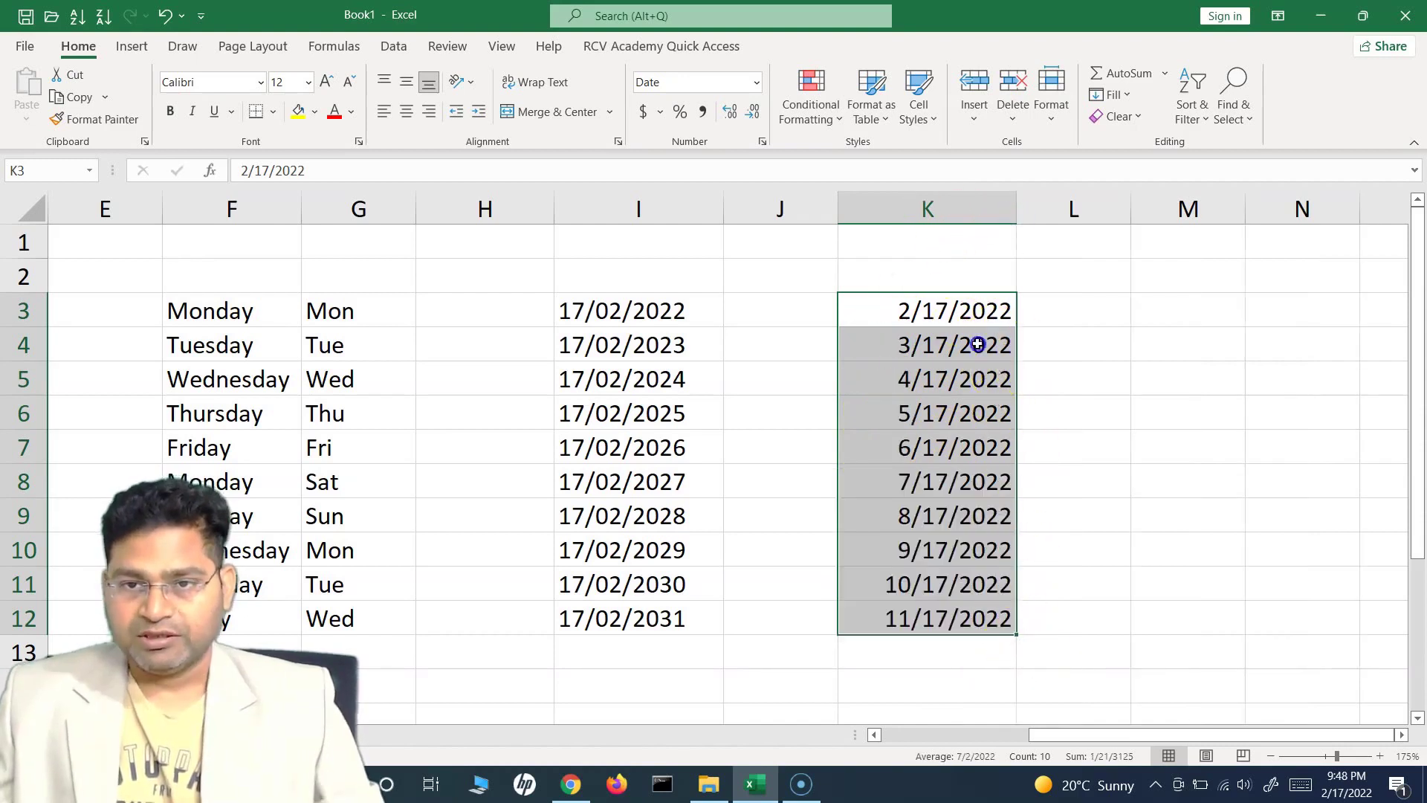
drag(1015, 634, 968, 312)
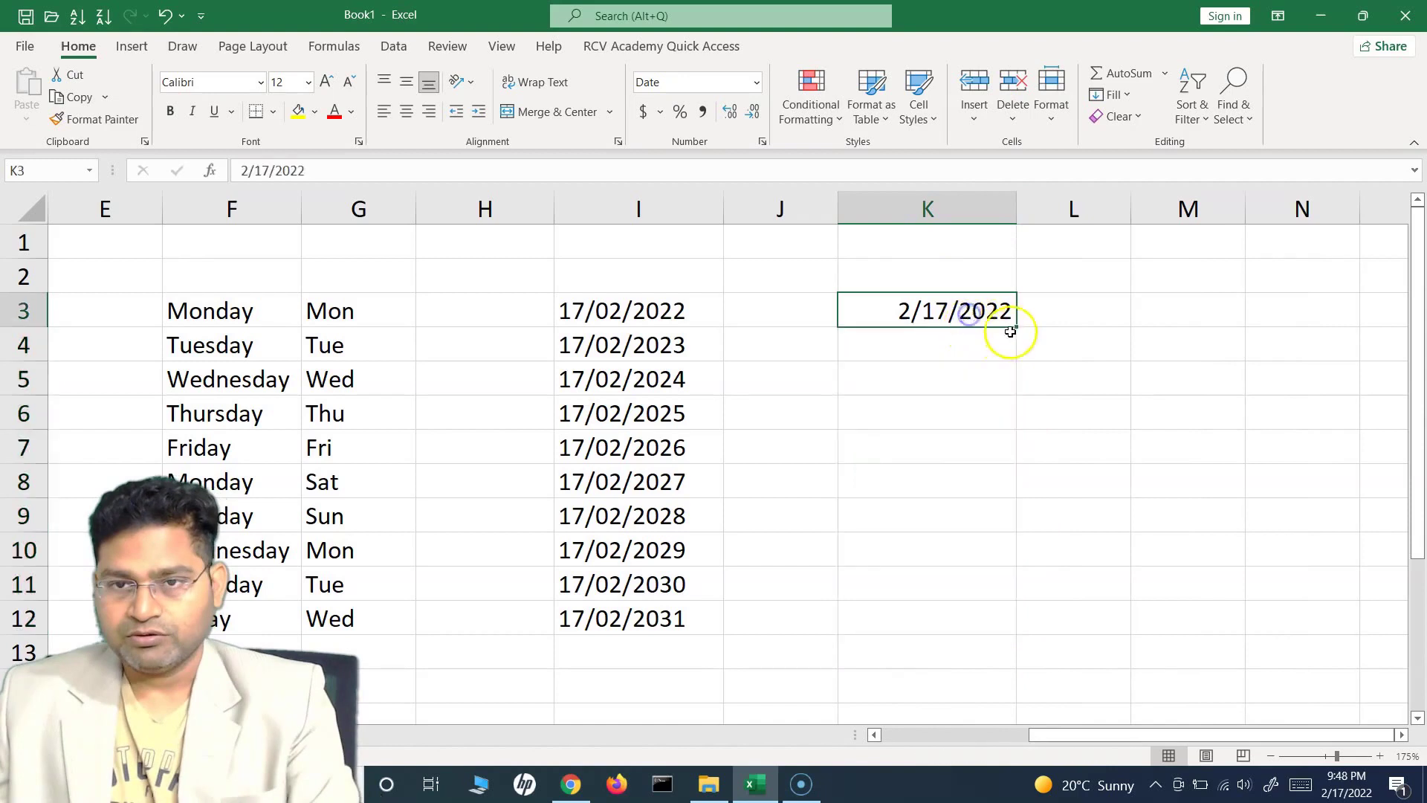
- Refill K4:K12, try Fill Weekdays, then settle on Fill Days (2/17–2/26/2022)
drag(1016, 634, 1016, 635)
click(1030, 646)
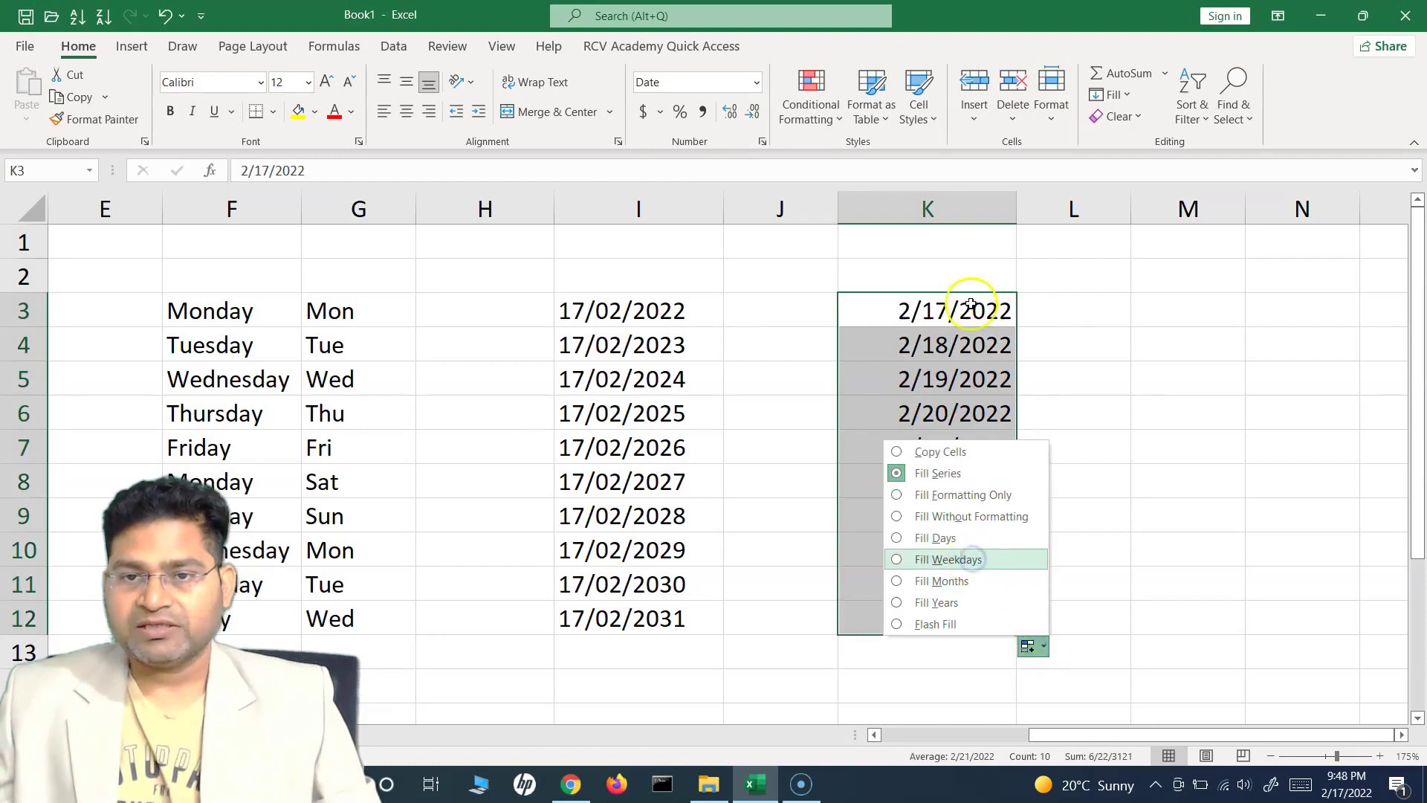
click(947, 559)
click(1030, 646)
click(936, 537)
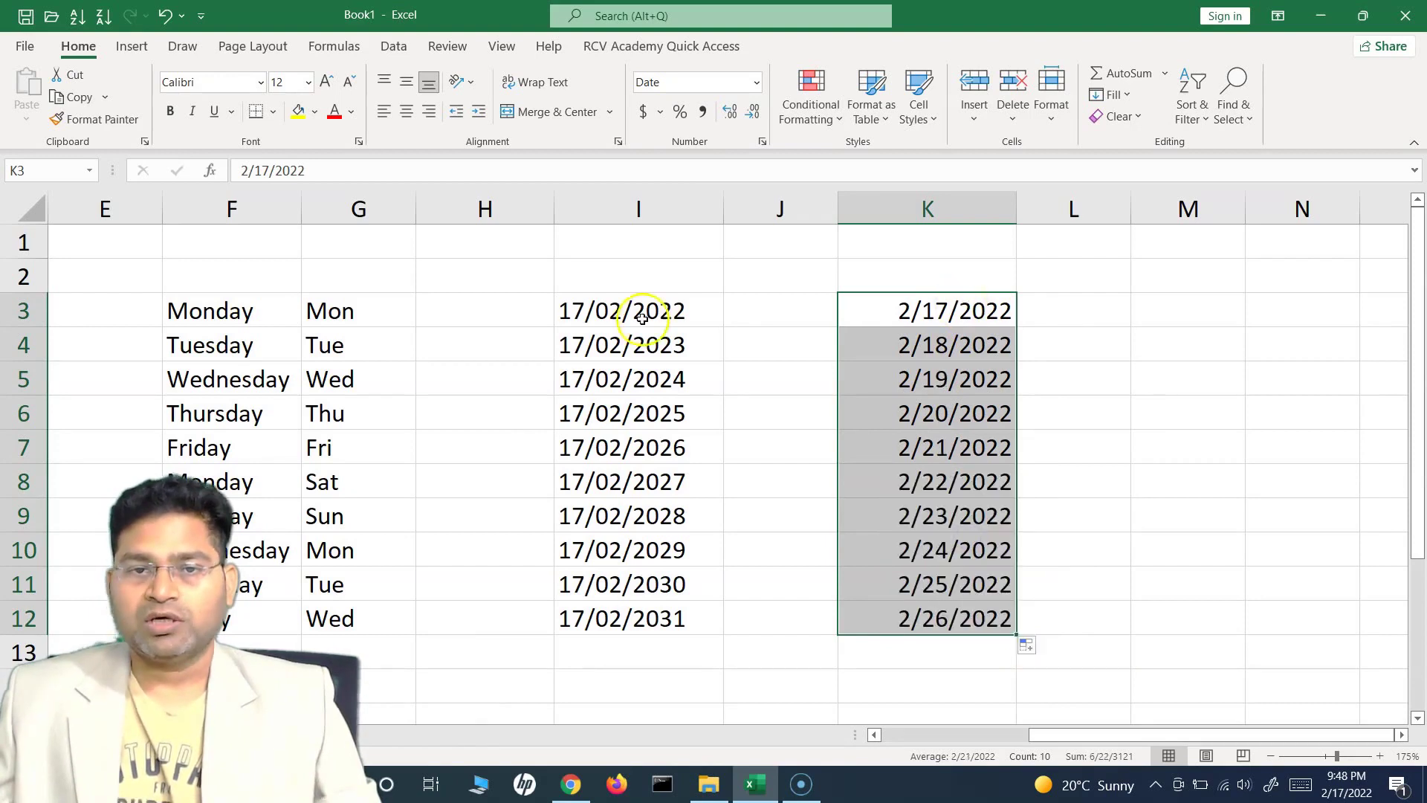
drag(1077, 733, 1016, 732)
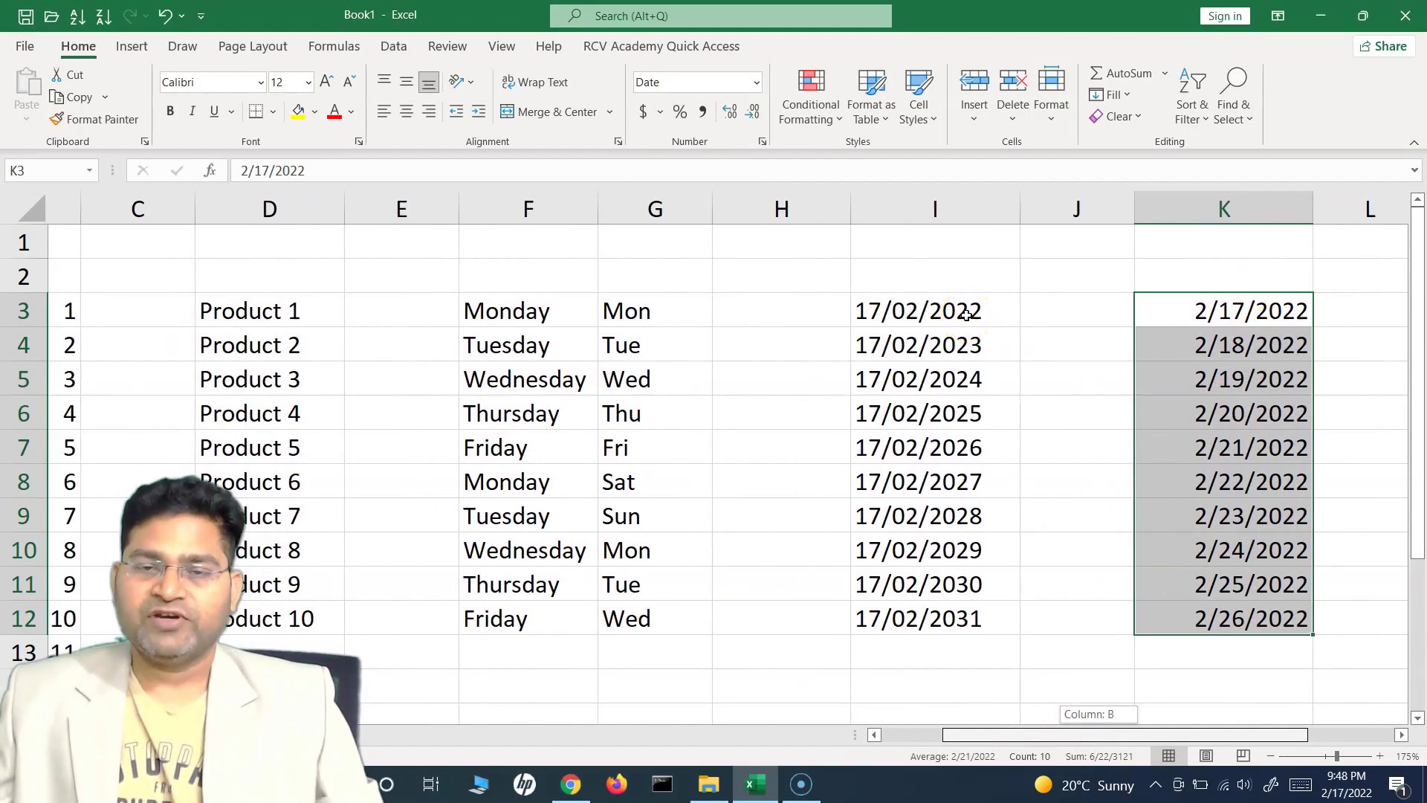
click(736, 310)
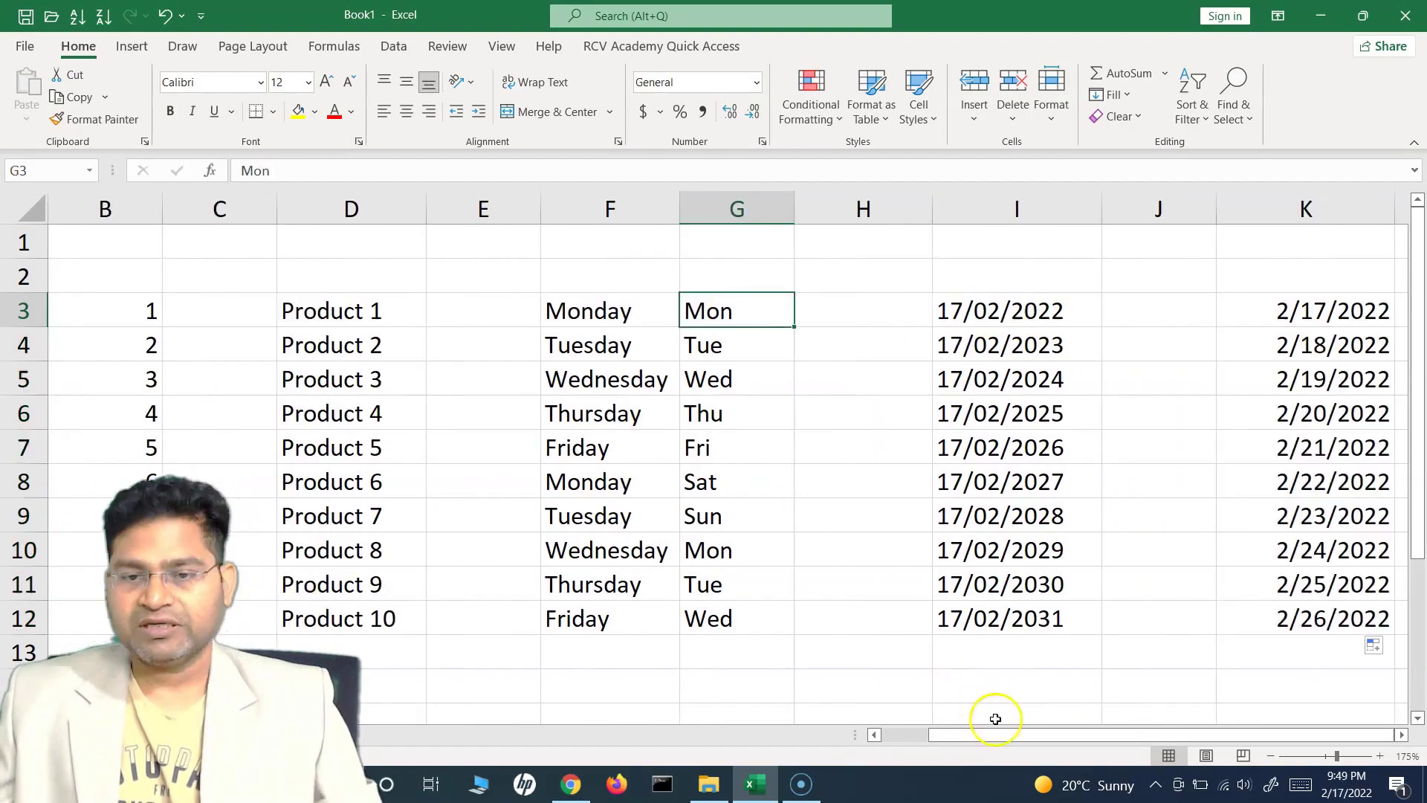
click(1379, 648)
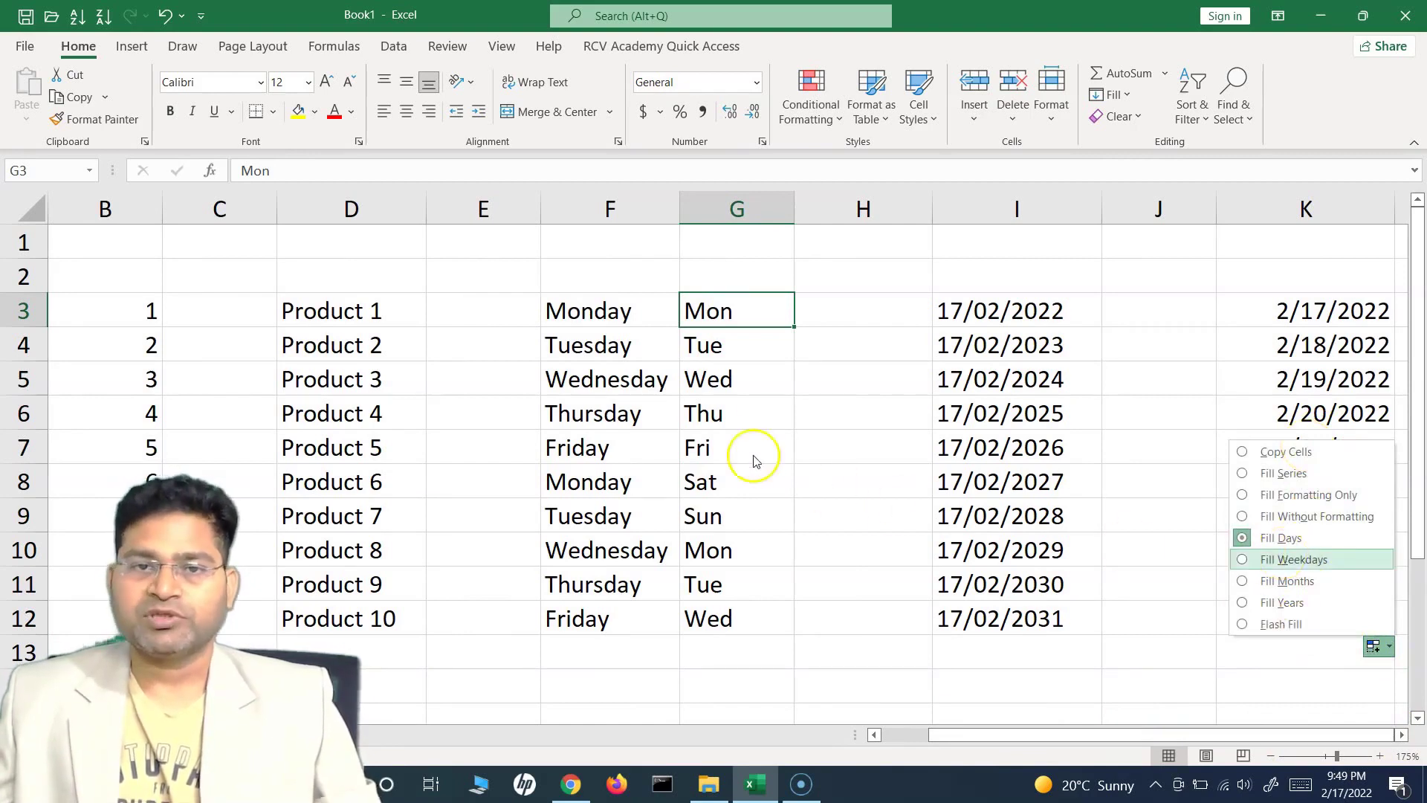
click(840, 382)
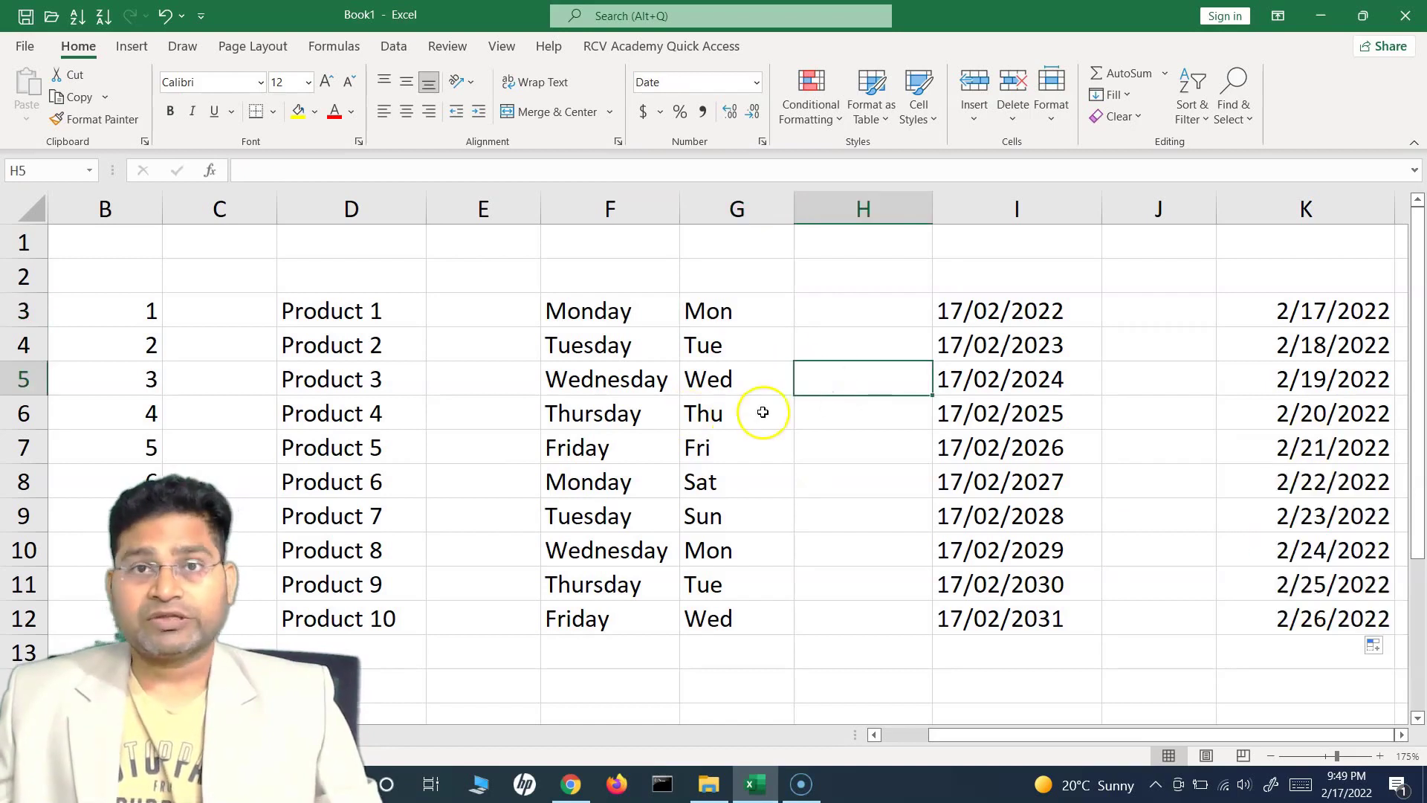